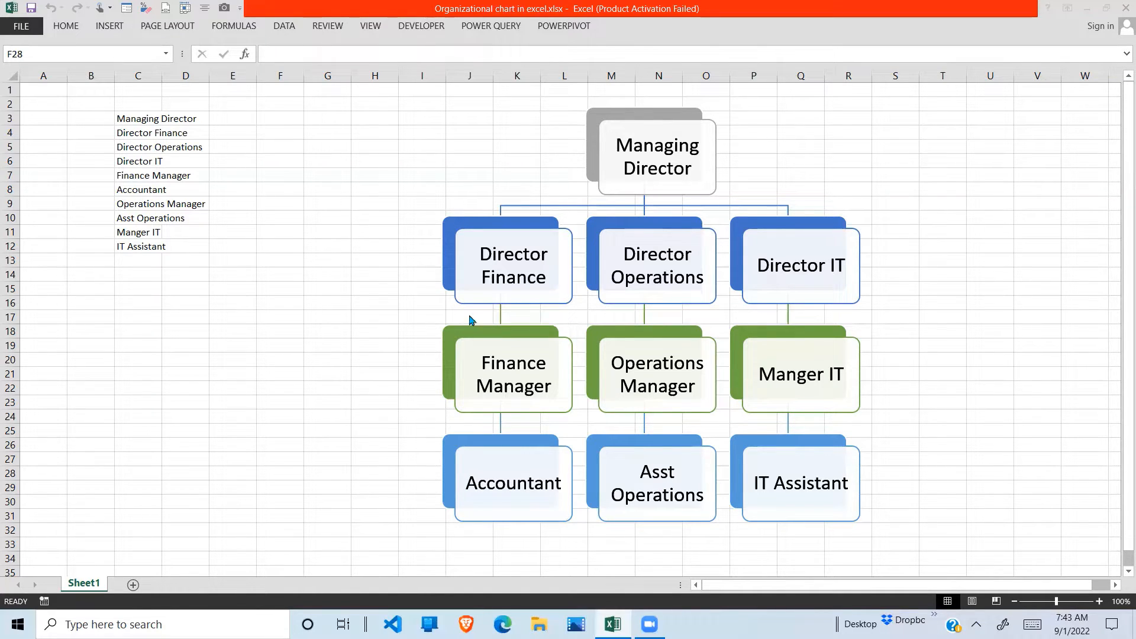
Step: Add a new worksheet and copy the job titles in C3:C12 of Sheet1
{"action": "left_click", "coordinate": [305, 351]}
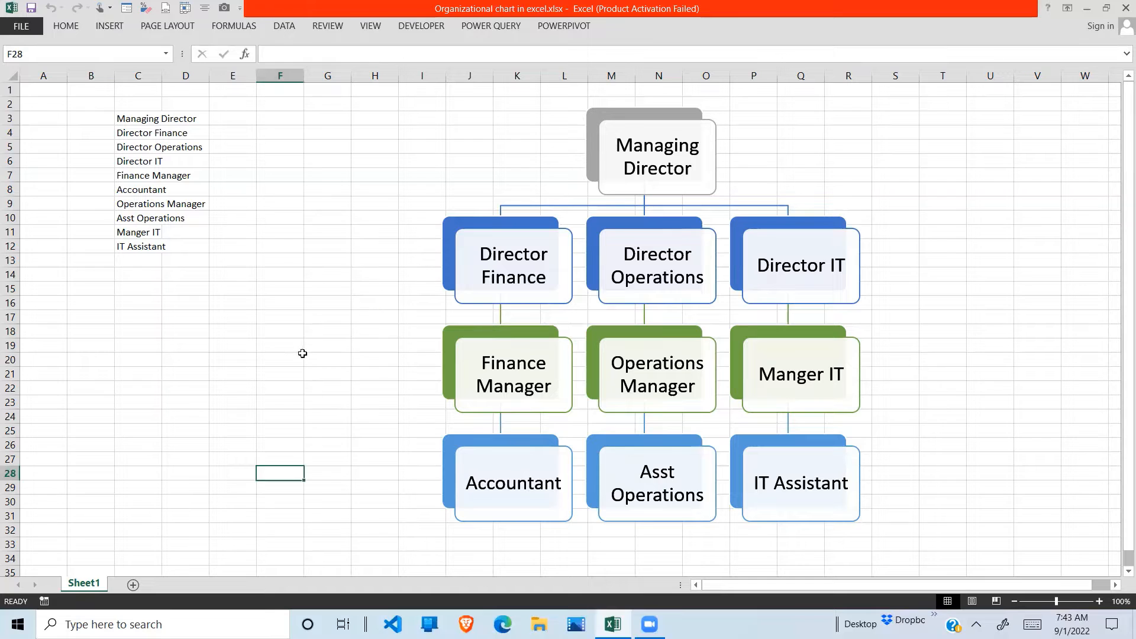
{"action": "left_click", "coordinate": [133, 586]}
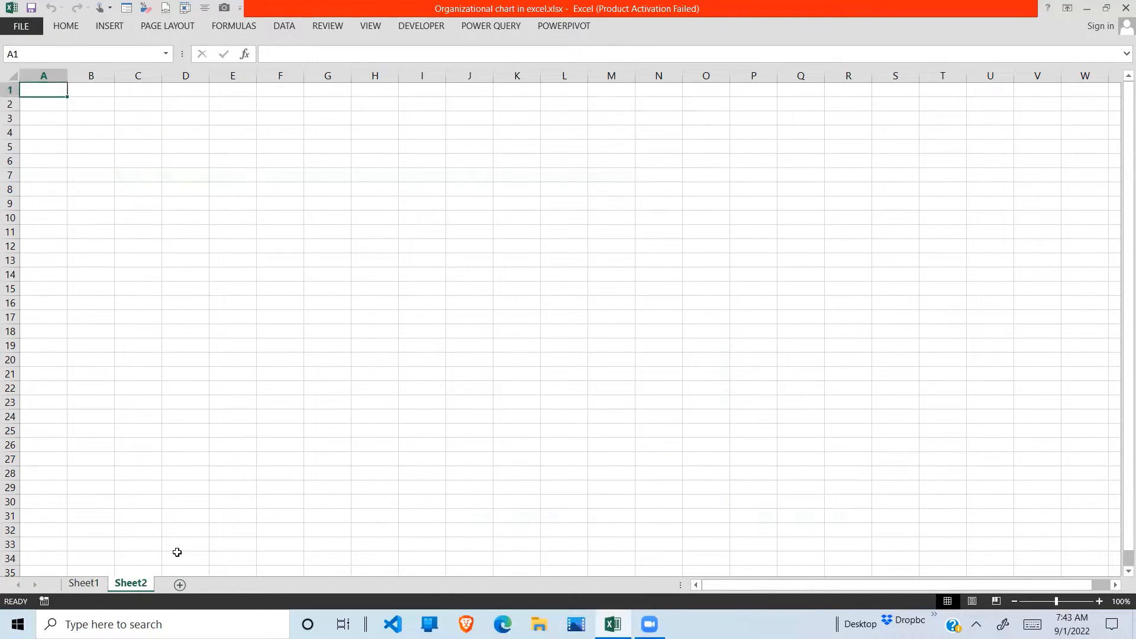
{"action": "left_click", "coordinate": [84, 583]}
{"action": "left_click", "coordinate": [138, 190]}
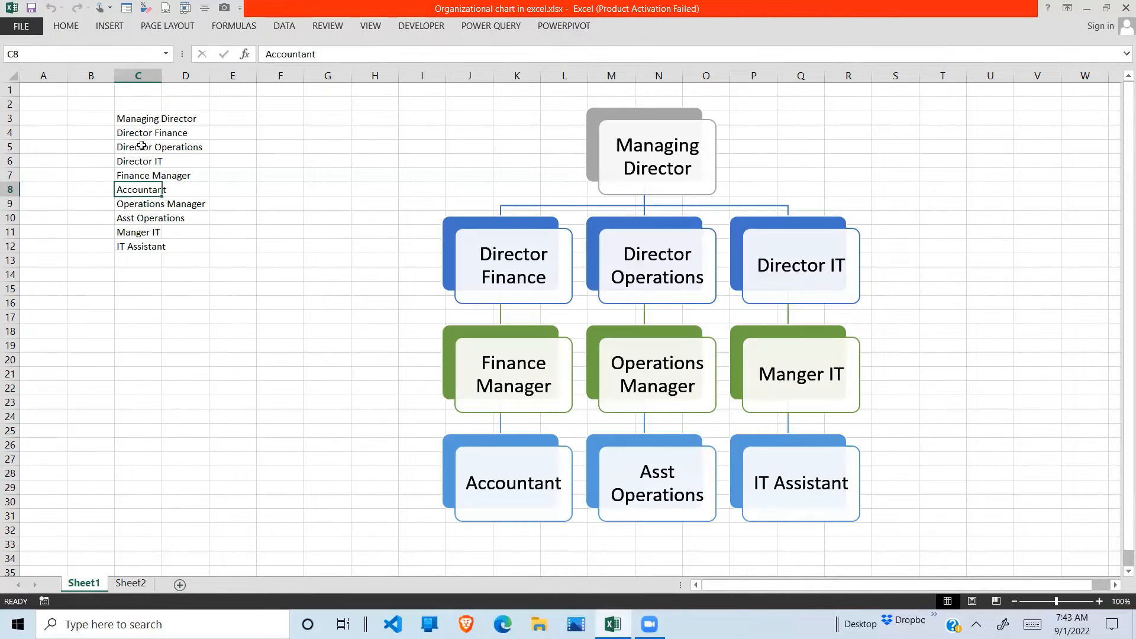
{"action": "left_click_drag", "start_coordinate": [137, 120], "coordinate": [131, 250]}
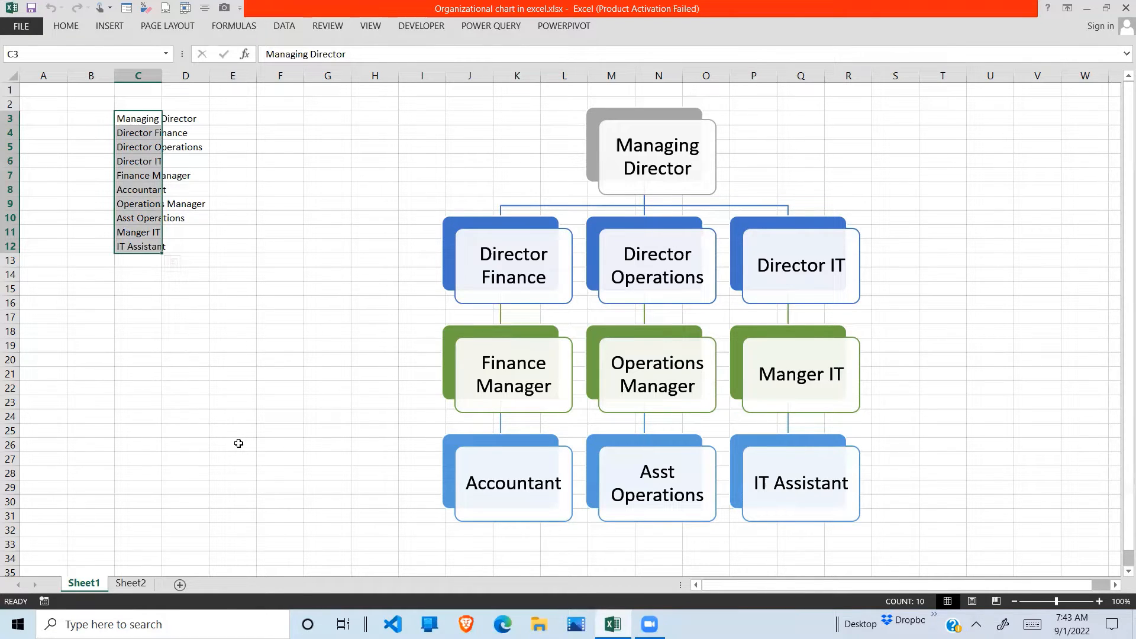
{"action": "key", "text": "ctrl+c"}
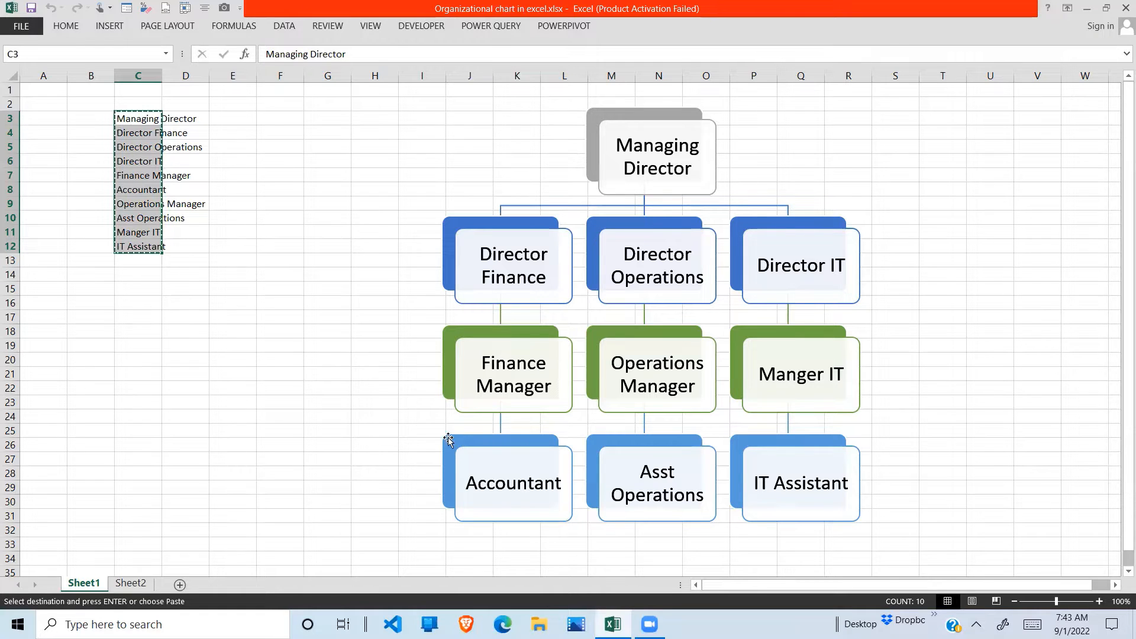
Step: Select cell B3 on Sheet2 and open the chooser for inserting a SmartArt graphic
{"action": "left_click", "coordinate": [135, 585]}
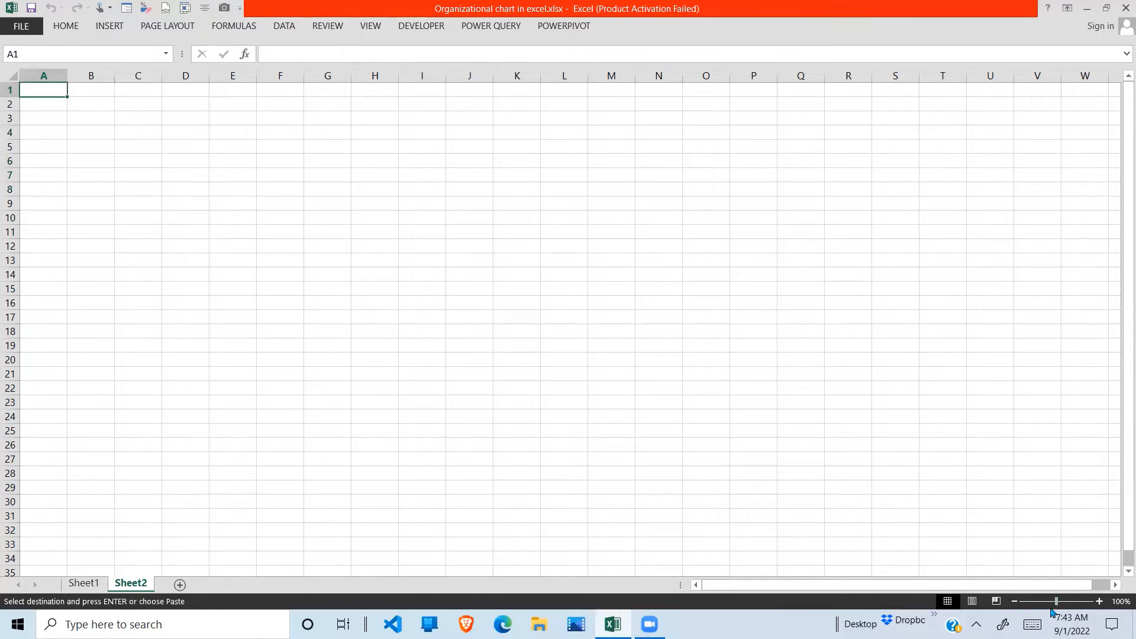
{"action": "left_click_drag", "start_coordinate": [1057, 602], "coordinate": [1066, 603]}
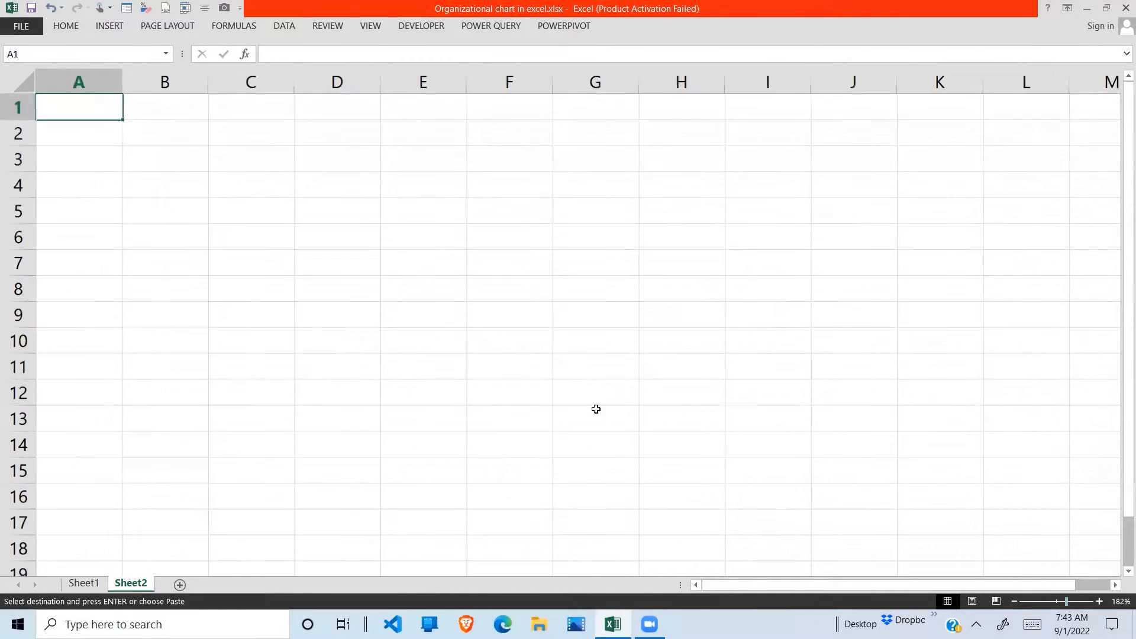
{"action": "left_click", "coordinate": [525, 368]}
{"action": "left_click", "coordinate": [345, 222]}
{"action": "left_click", "coordinate": [132, 153]}
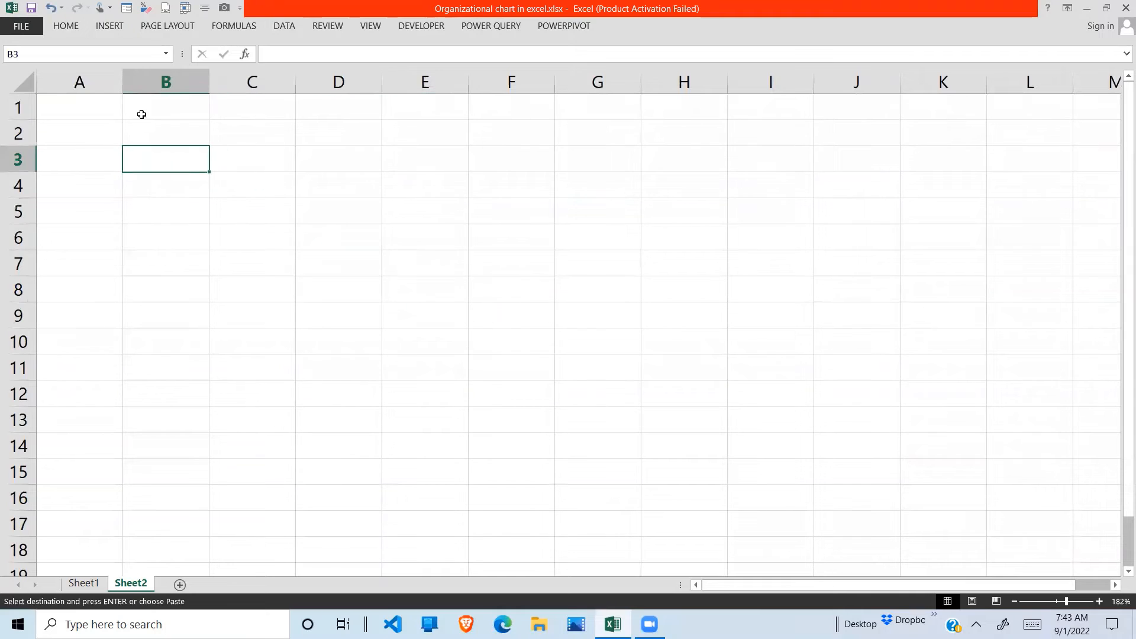
{"action": "left_click", "coordinate": [114, 30]}
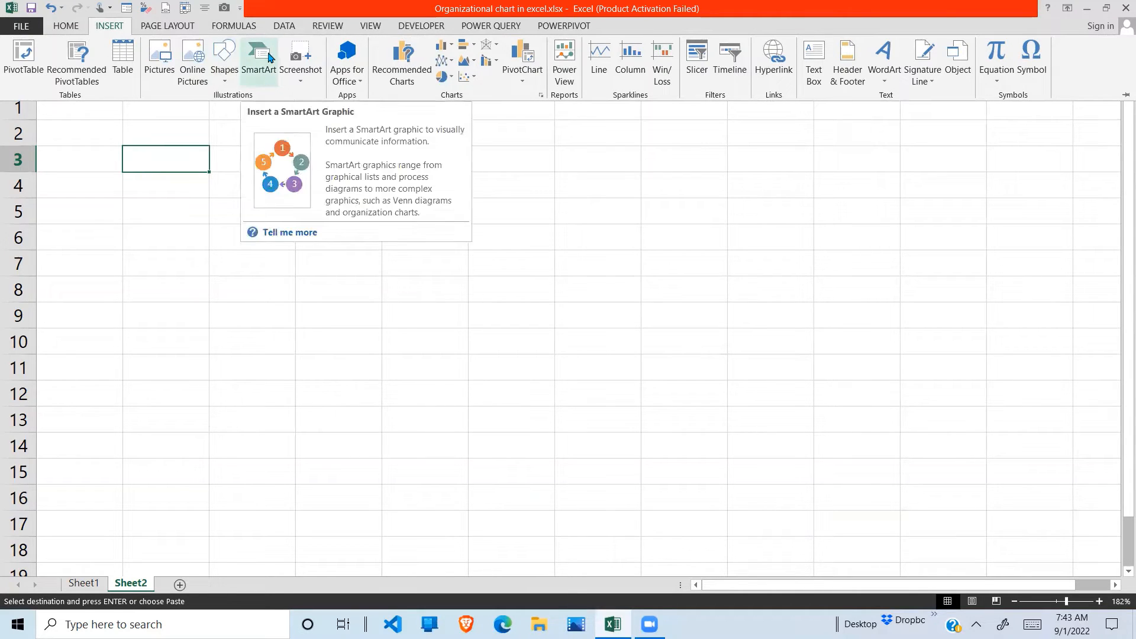
{"action": "left_click", "coordinate": [261, 75]}
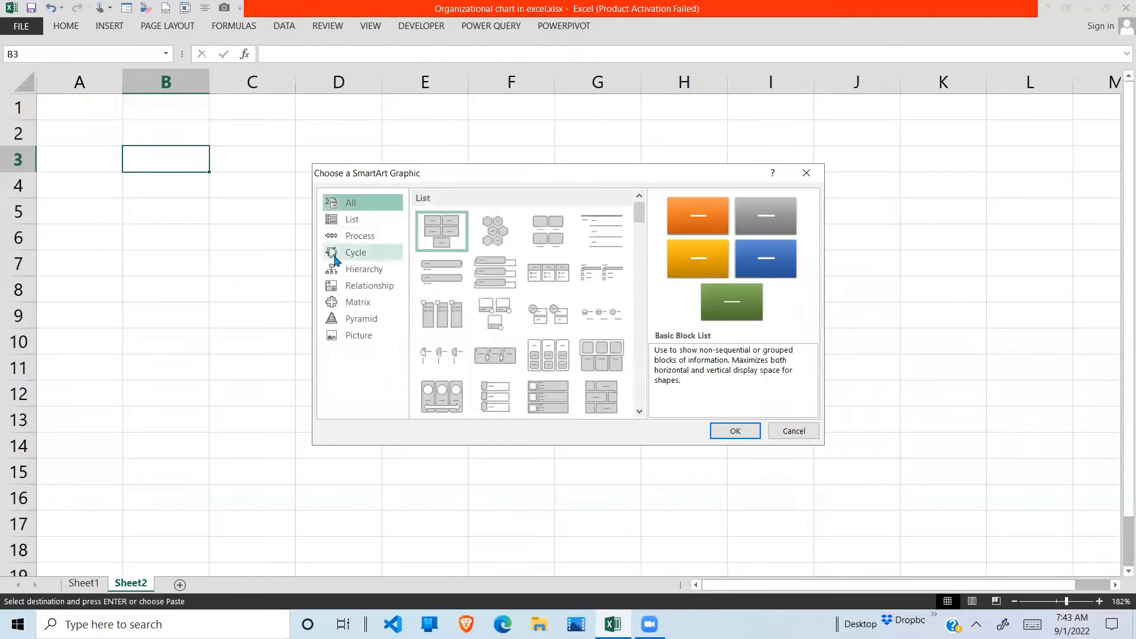
Step: Examine the layouts in the SmartArt categories from List and Process through to Pyramid and Picture
{"action": "left_click", "coordinate": [356, 223]}
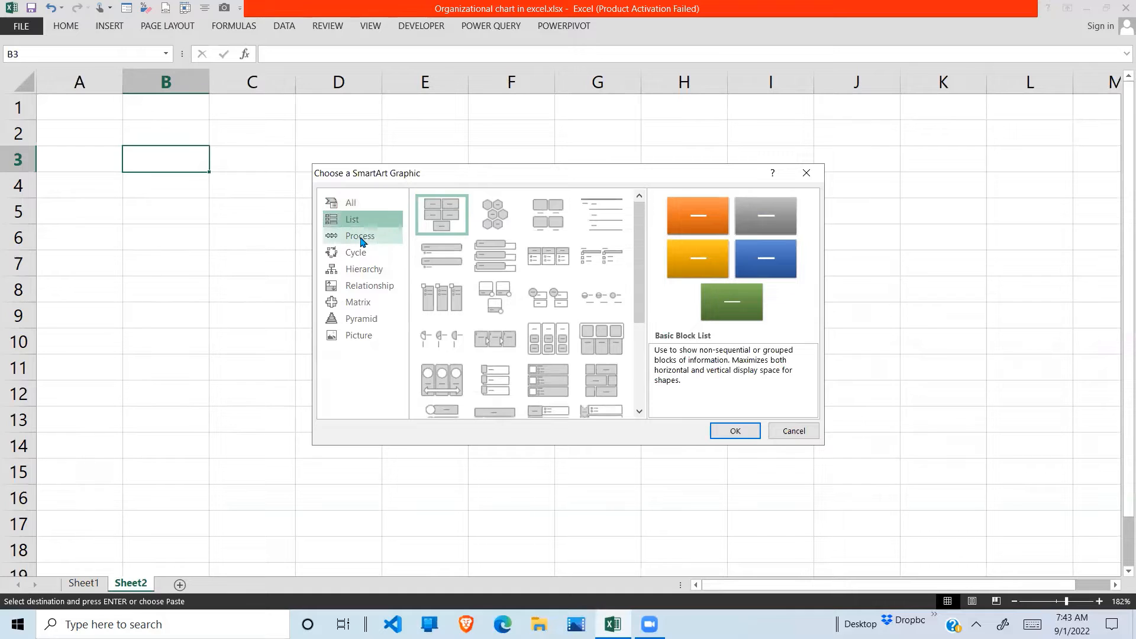
{"action": "left_click", "coordinate": [360, 238]}
{"action": "left_click", "coordinate": [363, 253]}
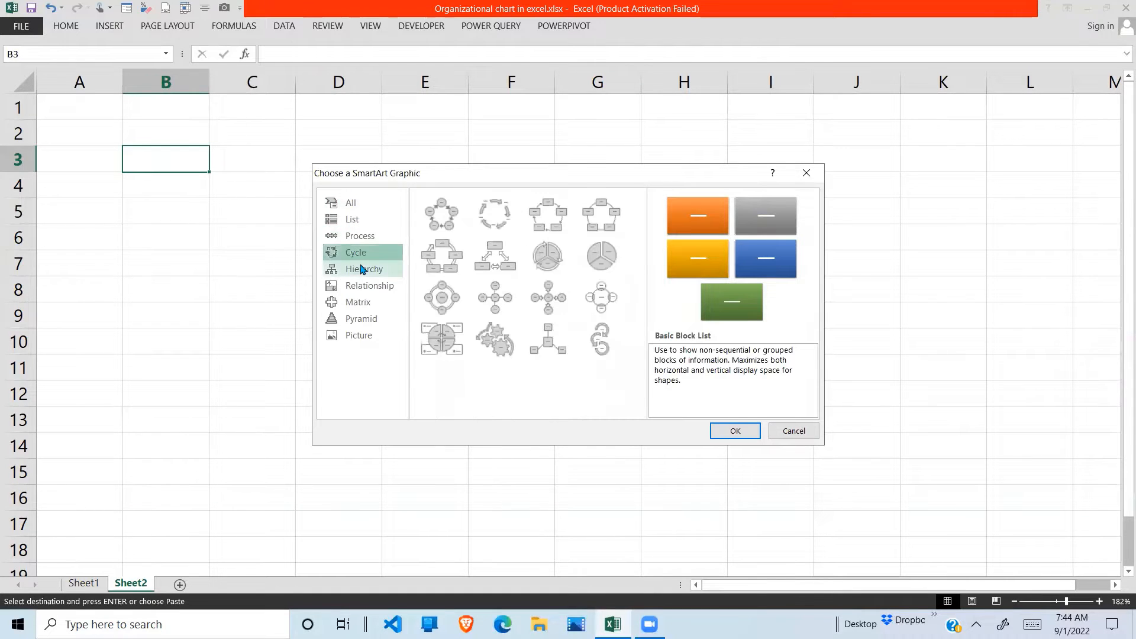
{"action": "left_click", "coordinate": [364, 239]}
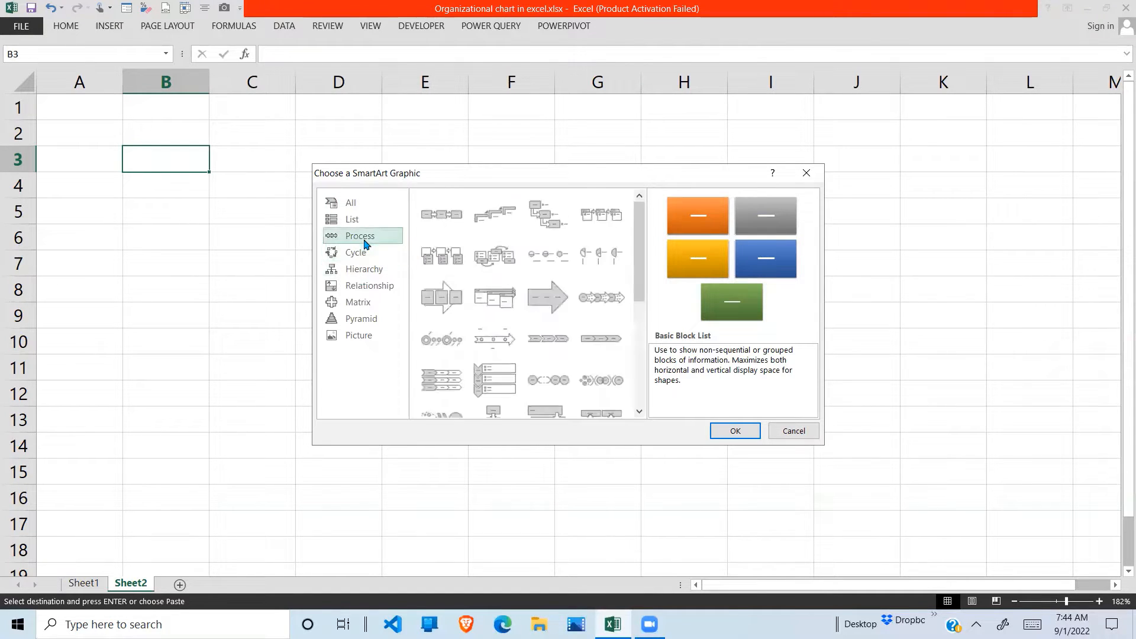
{"action": "left_click", "coordinate": [366, 252]}
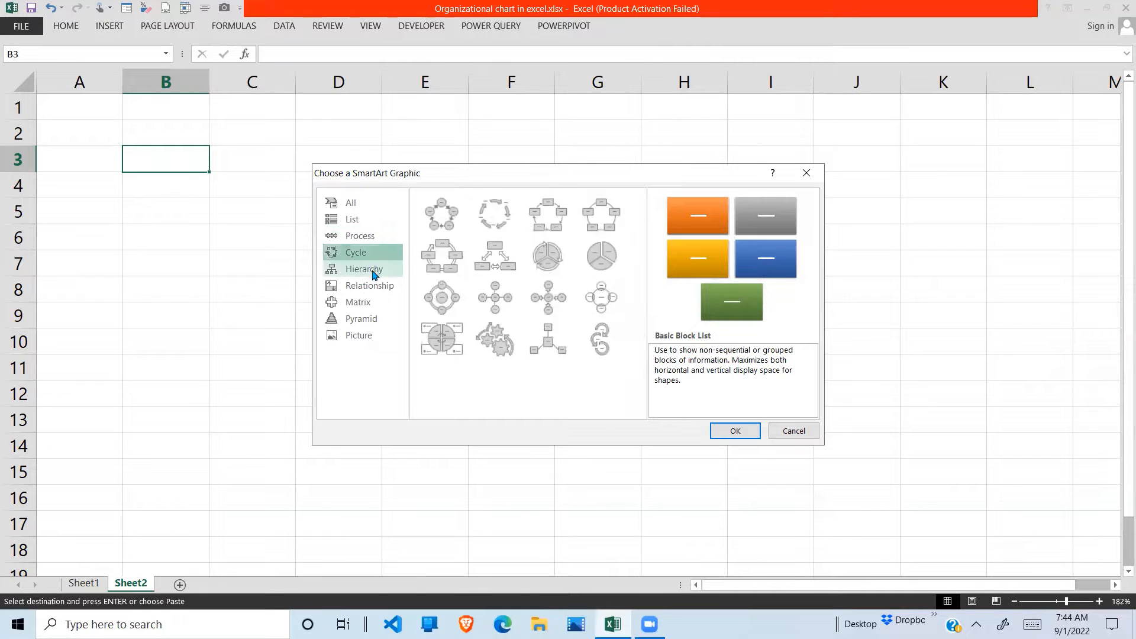
{"action": "left_click", "coordinate": [372, 271]}
{"action": "left_click", "coordinate": [378, 288]}
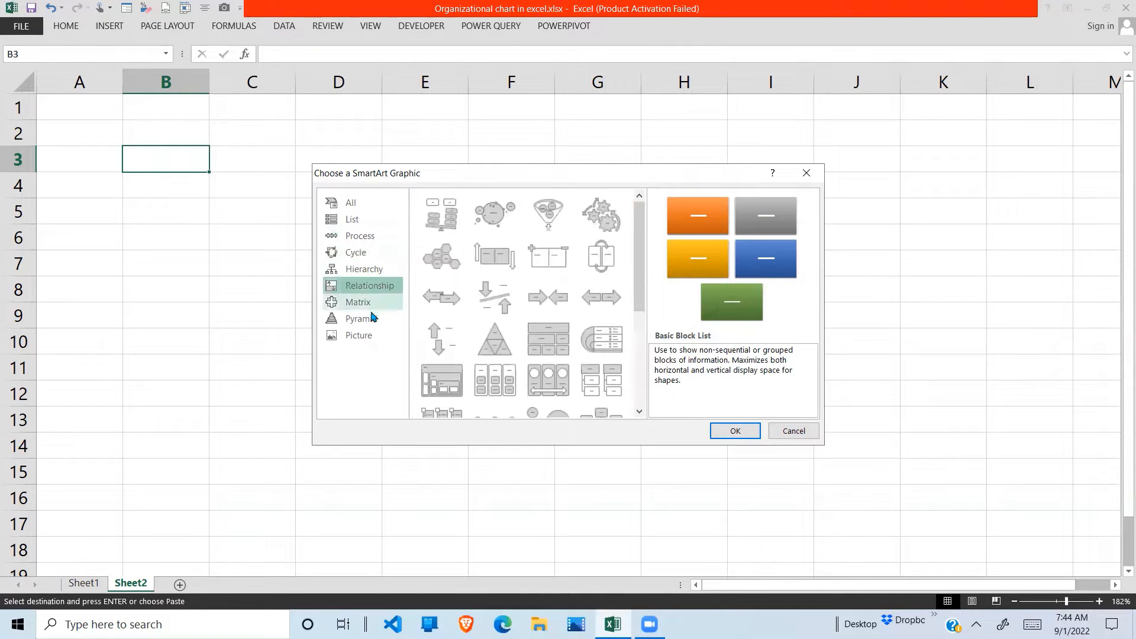
{"action": "left_click", "coordinate": [367, 303]}
{"action": "left_click", "coordinate": [365, 320]}
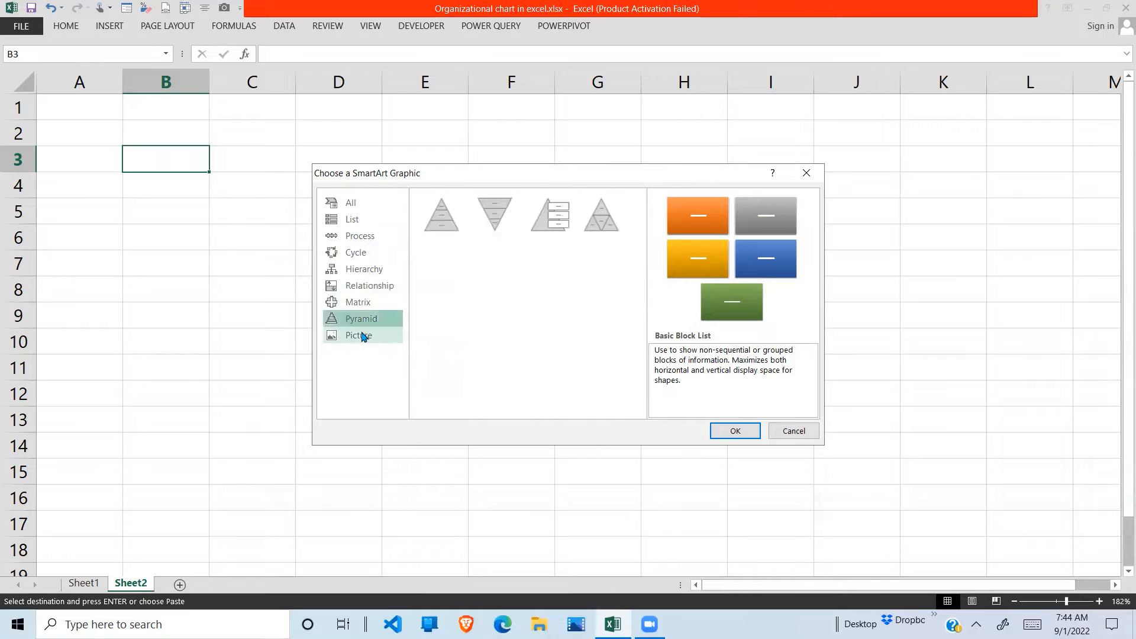
{"action": "left_click", "coordinate": [362, 336]}
Step: Insert an Organization Chart from the Hierarchy category of SmartArt graphics
{"action": "left_click", "coordinate": [367, 269]}
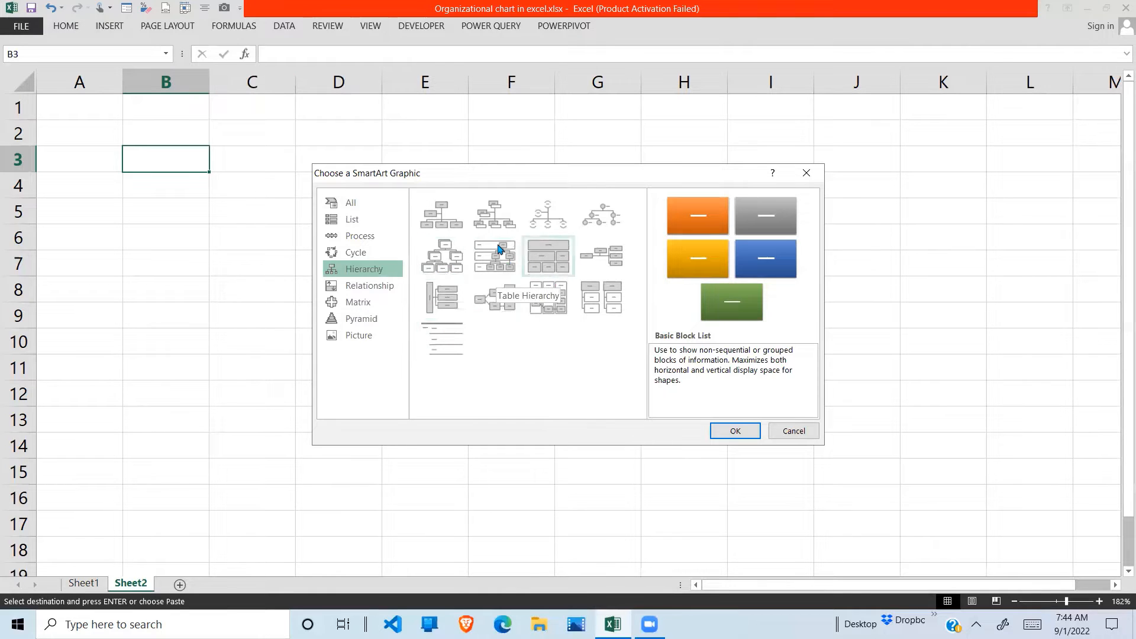
{"action": "left_click", "coordinate": [447, 230]}
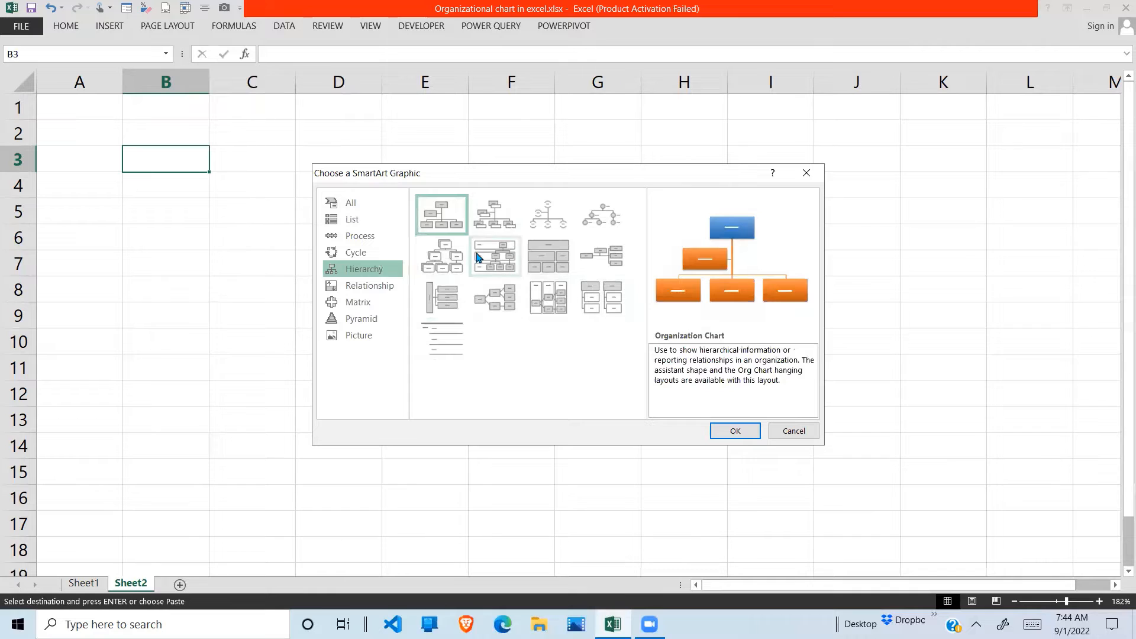
{"action": "left_click", "coordinate": [736, 432]}
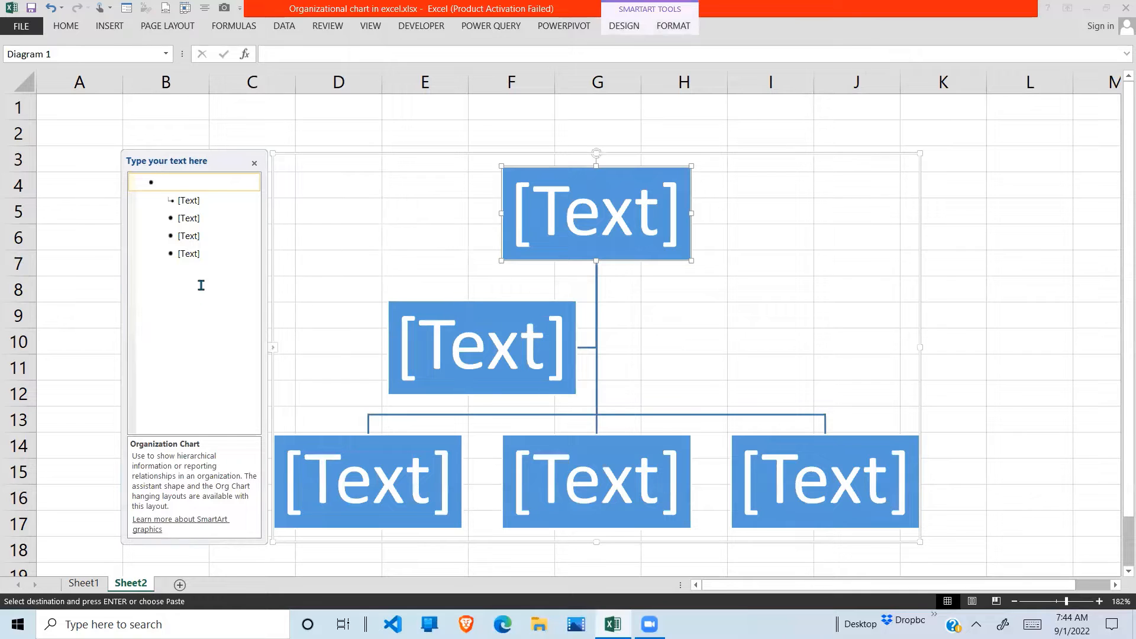
Step: Replace the chart's placeholder entries with the copied job titles and widen the graphic into column L
{"action": "left_click_drag", "start_coordinate": [206, 264], "coordinate": [165, 209]}
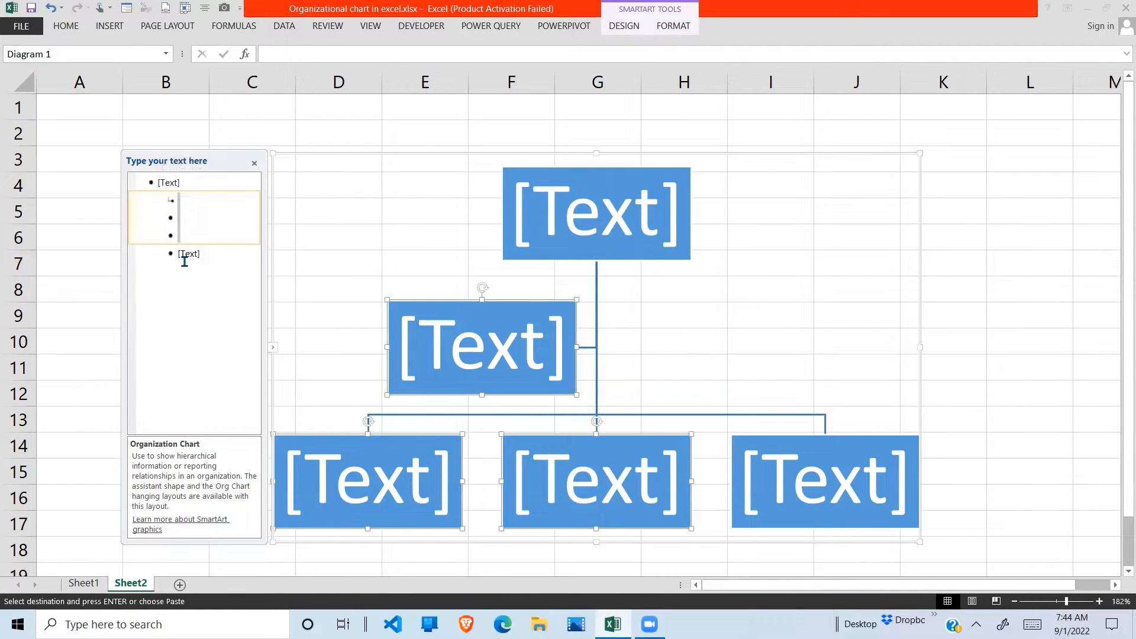
{"action": "key", "text": "Delete"}
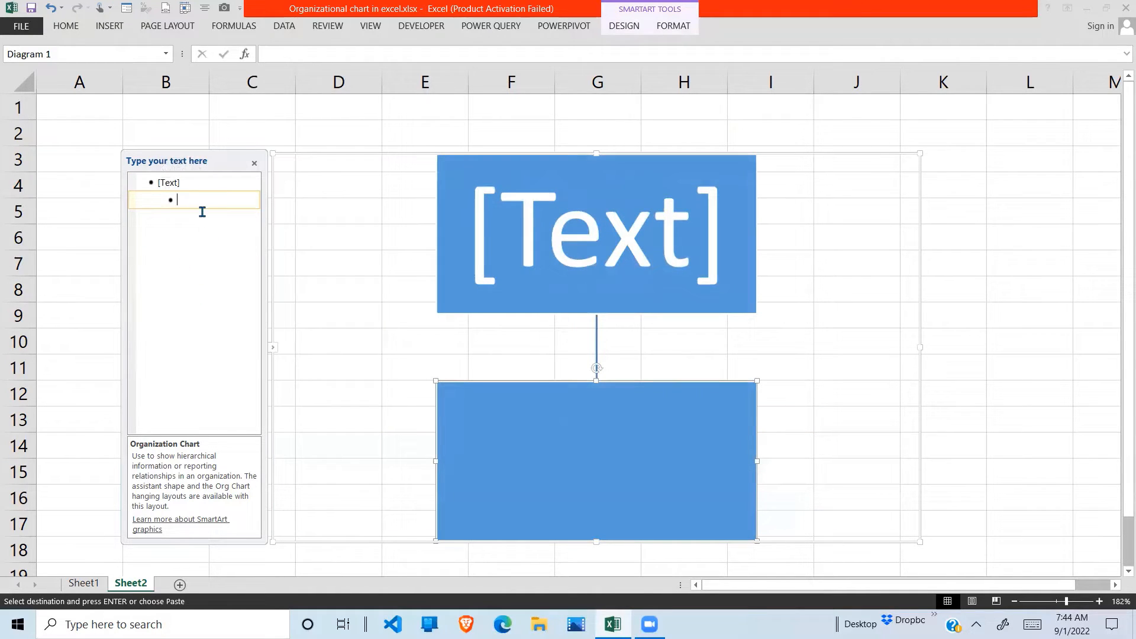
{"action": "key", "text": "shift+Tab"}
{"action": "key", "text": "BackSpace"}
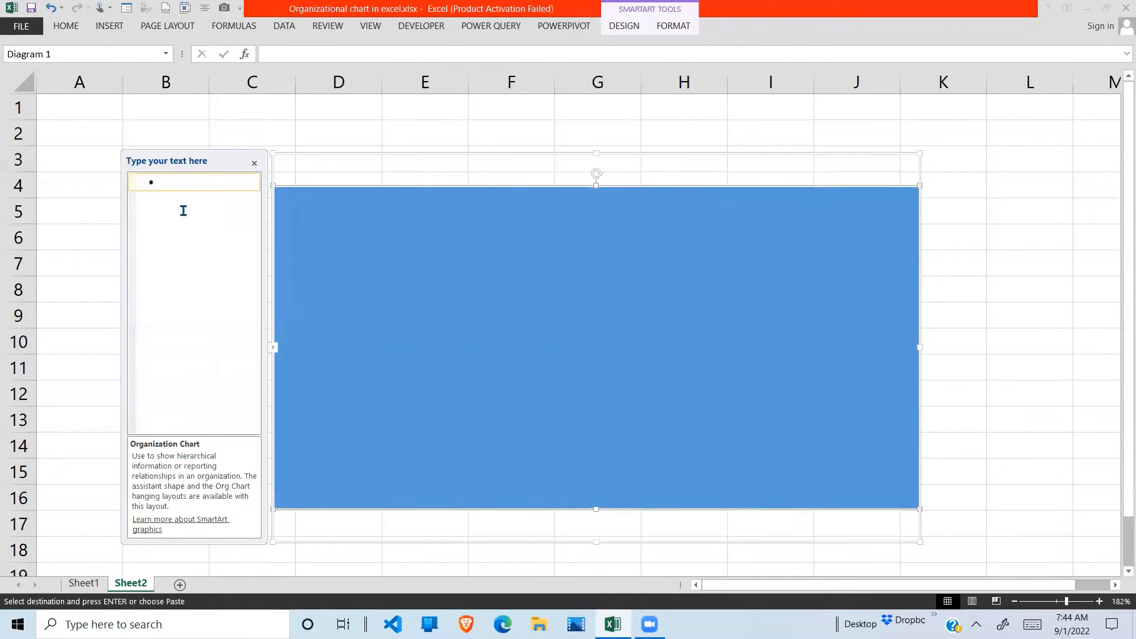
{"action": "type", "text": "Managing Director Director Finance Director Operations Director IT Finance Manager Accountant Operations Manager Asst Operations Manger IT IT Assistant"}
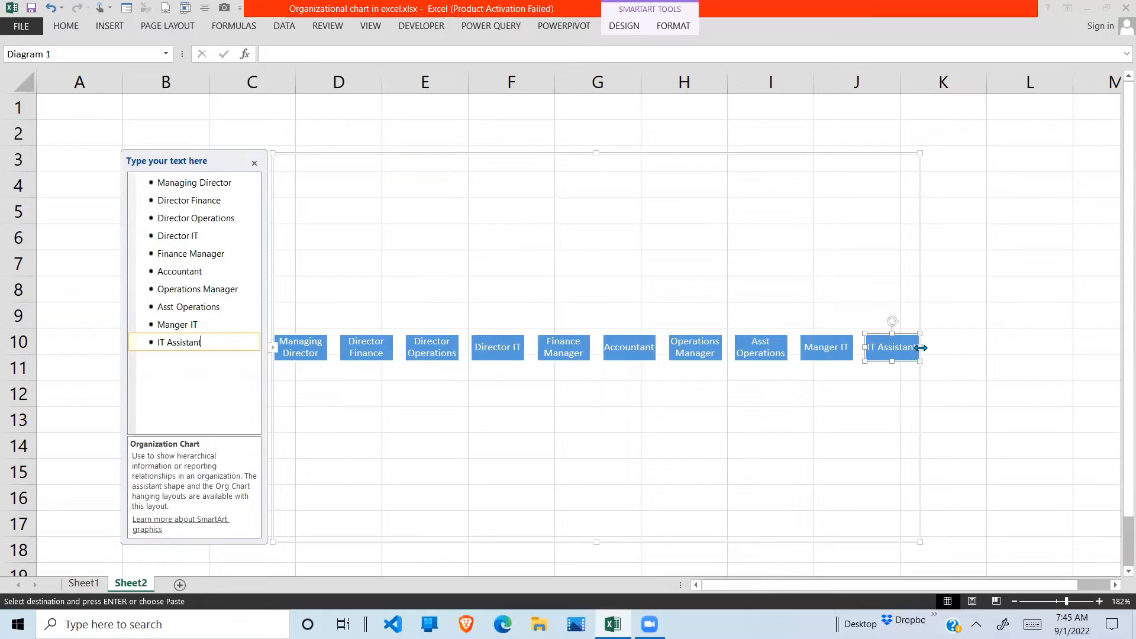
{"action": "left_click_drag", "start_coordinate": [919, 348], "coordinate": [1016, 343]}
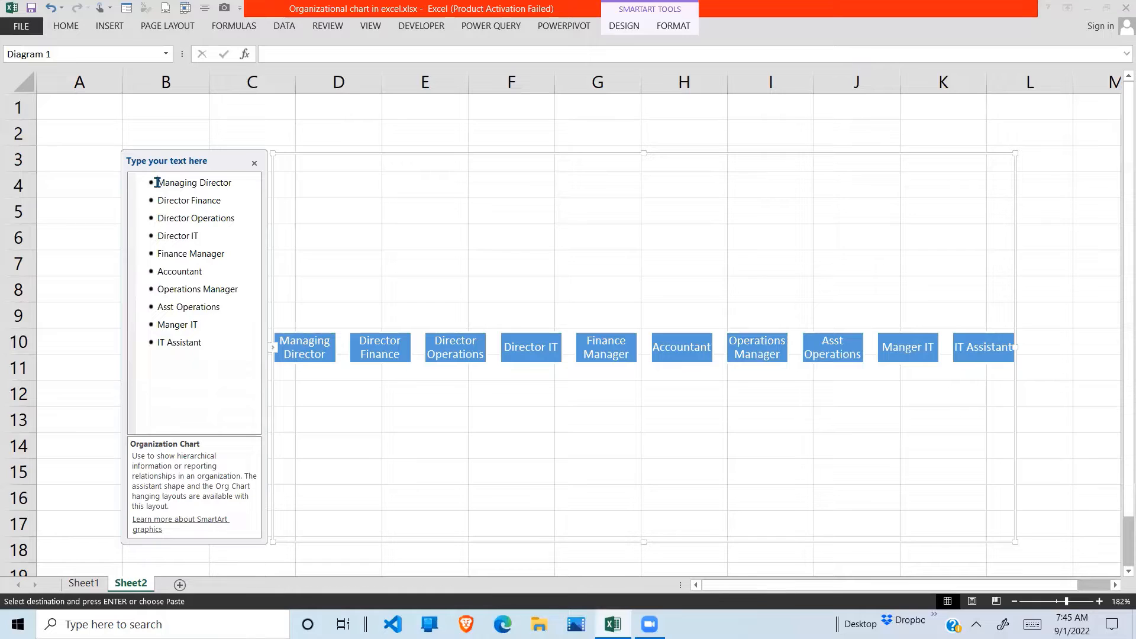
Step: Demote Director Finance one level so it sits beneath Managing Director in the chart
{"action": "left_click_drag", "start_coordinate": [157, 184], "coordinate": [247, 177]}
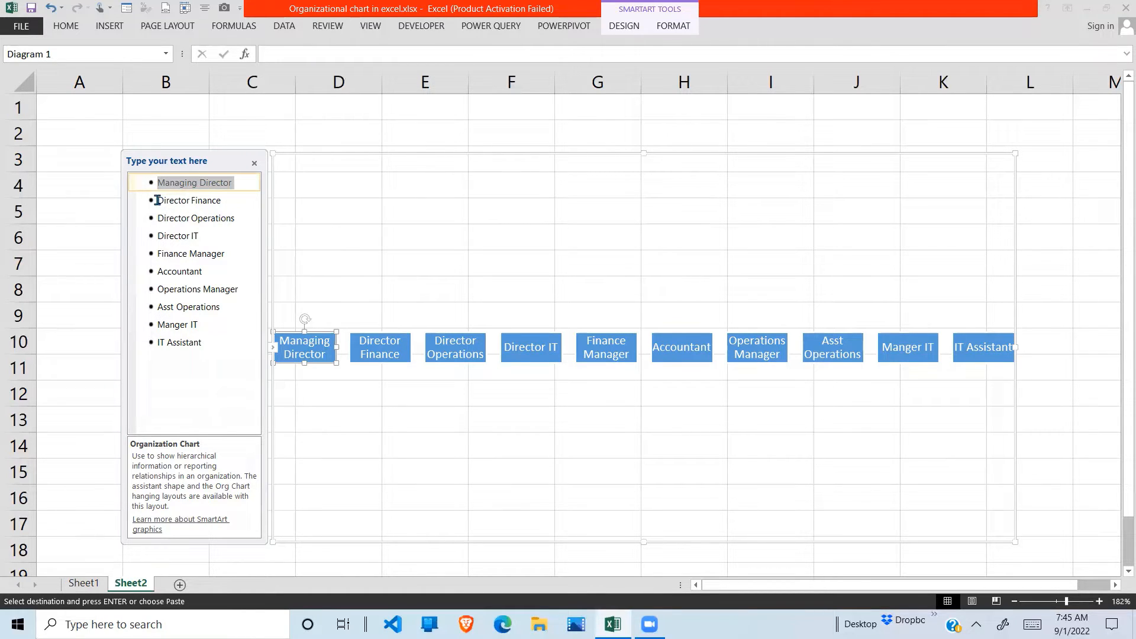
{"action": "left_click_drag", "start_coordinate": [158, 200], "coordinate": [246, 236]}
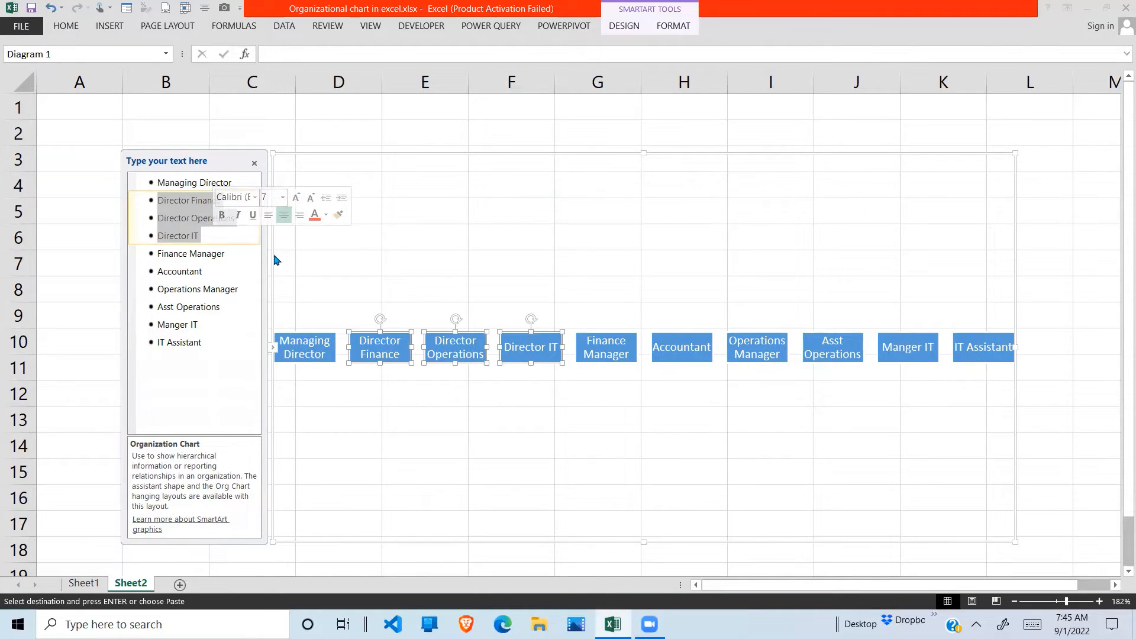
{"action": "left_click", "coordinate": [184, 188]}
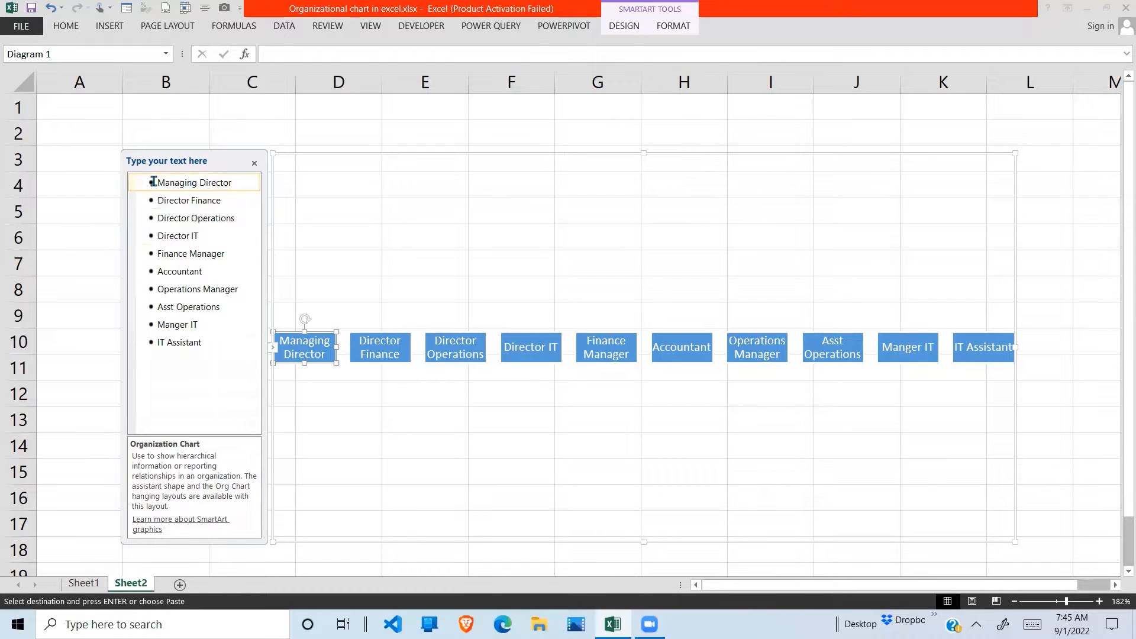
{"action": "triple_click", "coordinate": [250, 181]}
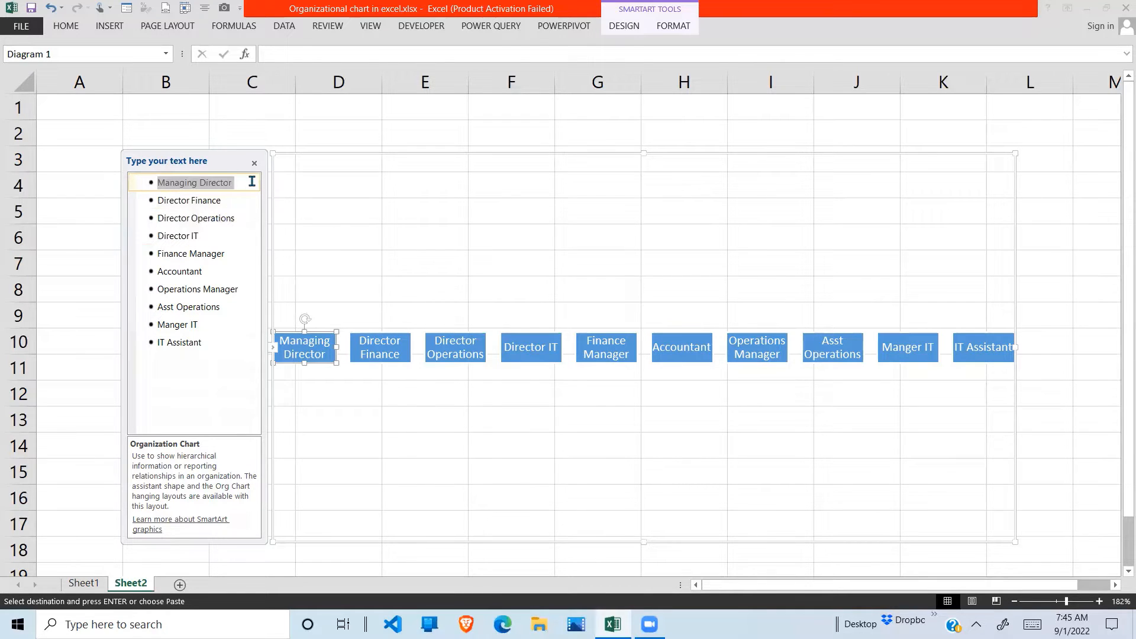
{"action": "left_click", "coordinate": [157, 200]}
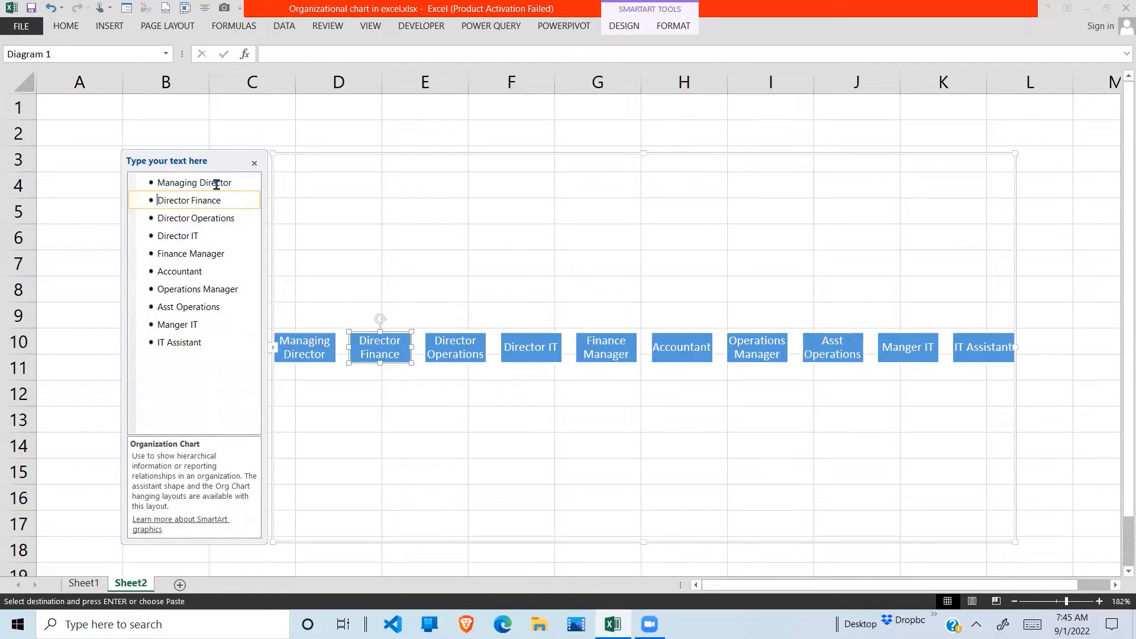
{"action": "key", "text": "Tab"}
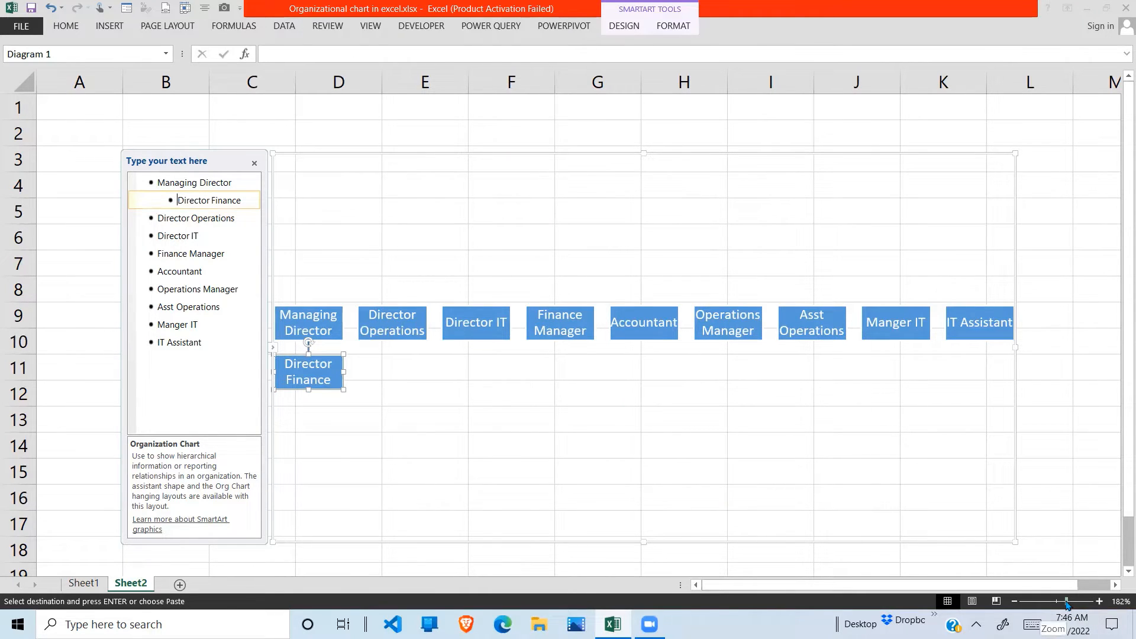
Step: Enlarge the sheet view to 278% and reselect the organization chart so its text entries can be edited
{"action": "left_click_drag", "start_coordinate": [1067, 601], "coordinate": [1078, 601]}
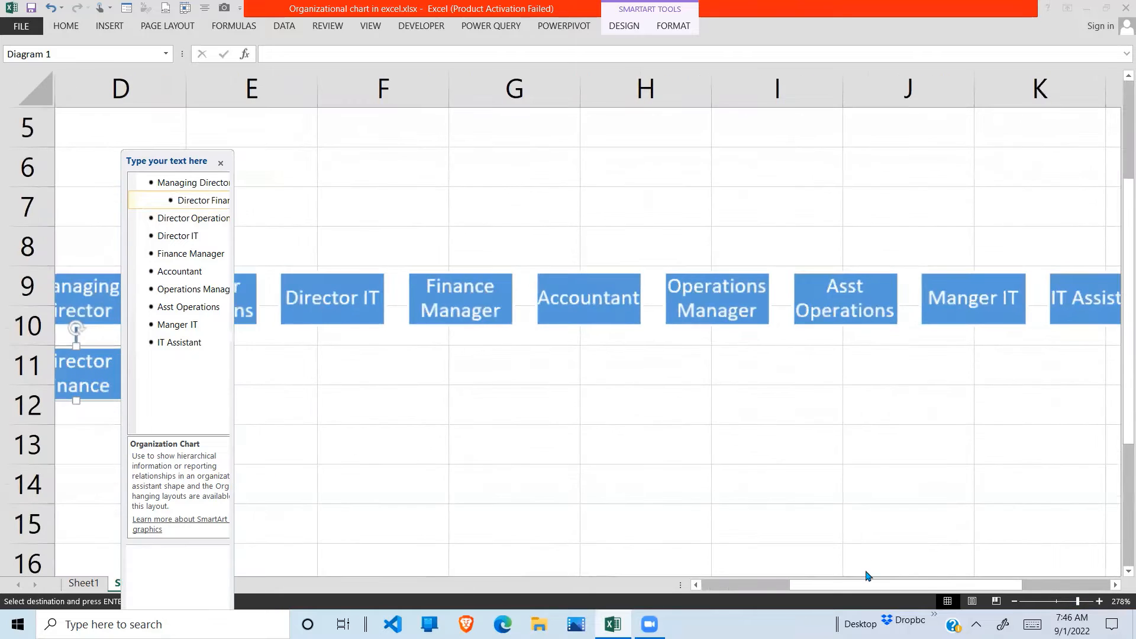
{"action": "left_click_drag", "start_coordinate": [856, 589], "coordinate": [690, 560]}
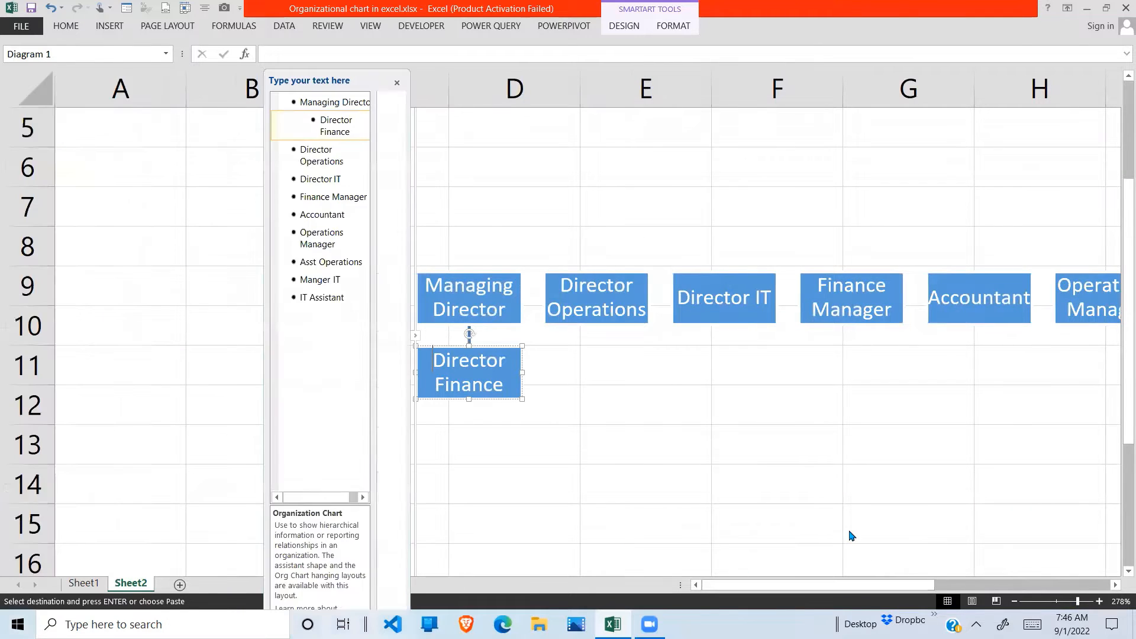
{"action": "left_click_drag", "start_coordinate": [1121, 420], "coordinate": [1123, 455]}
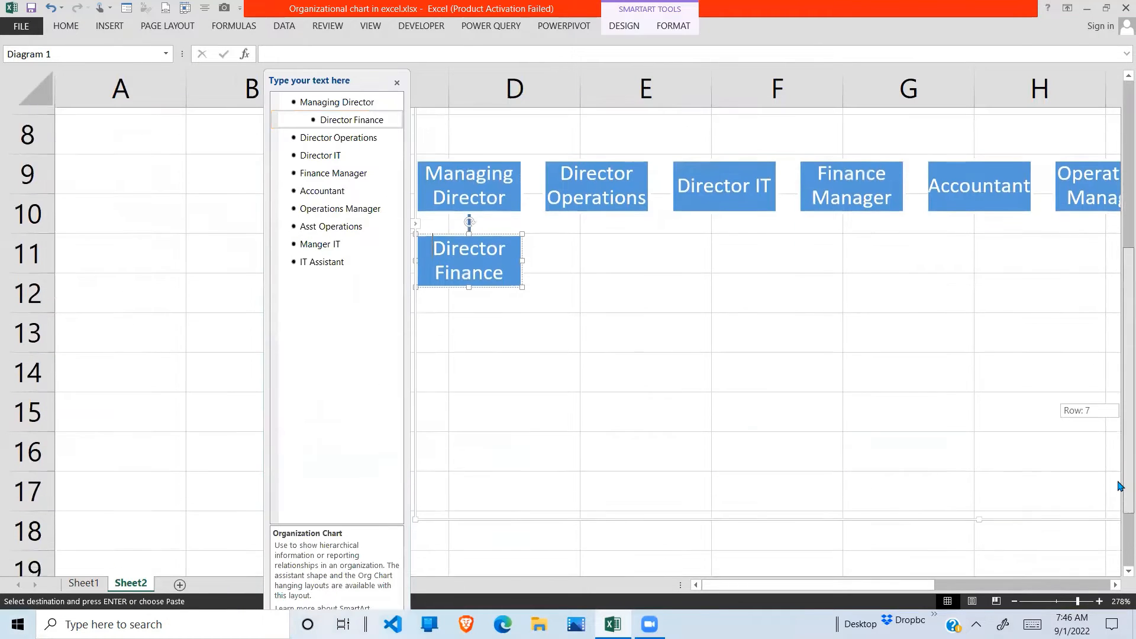
{"action": "left_click", "coordinate": [180, 223]}
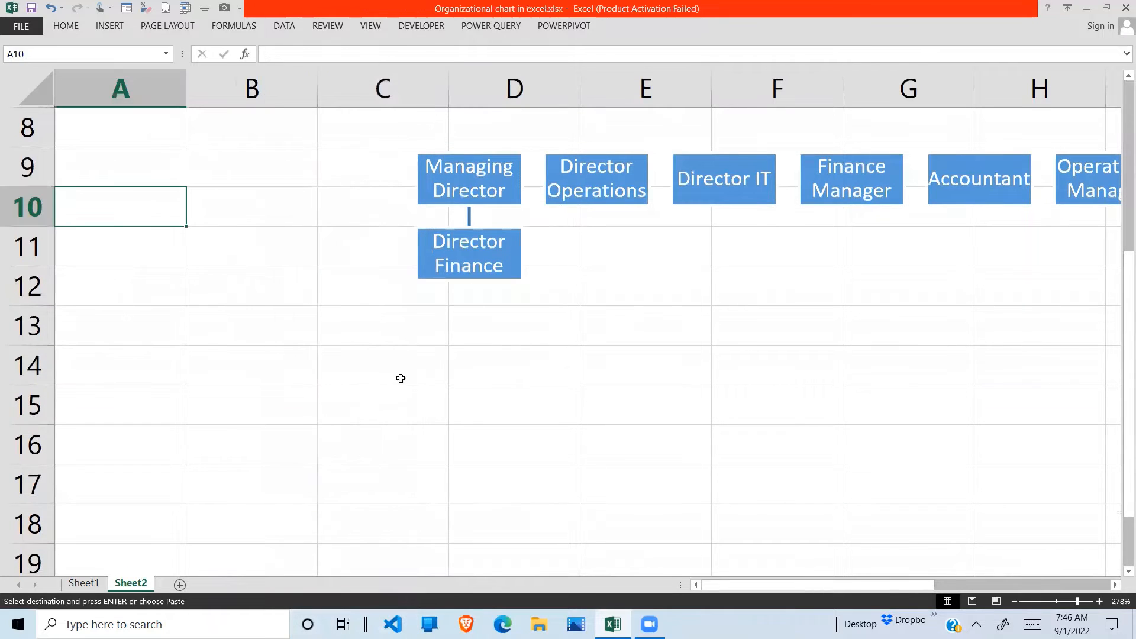
{"action": "left_click", "coordinate": [592, 406]}
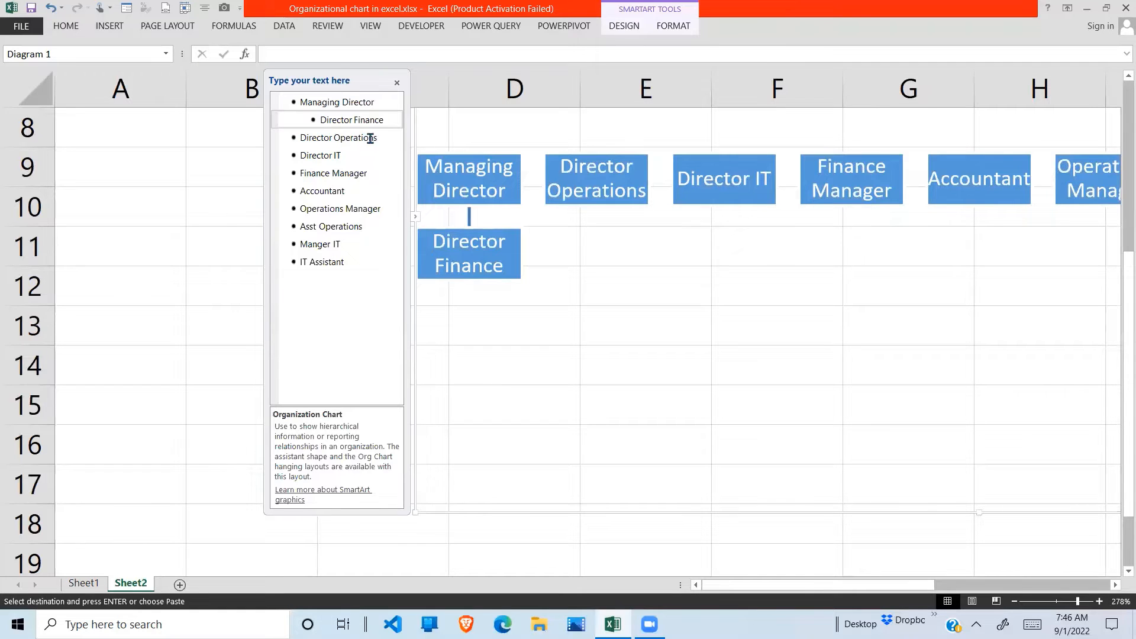
Step: Demote Director Operations and Director IT one level so both sit beneath Managing Director
{"action": "left_click", "coordinate": [299, 137]}
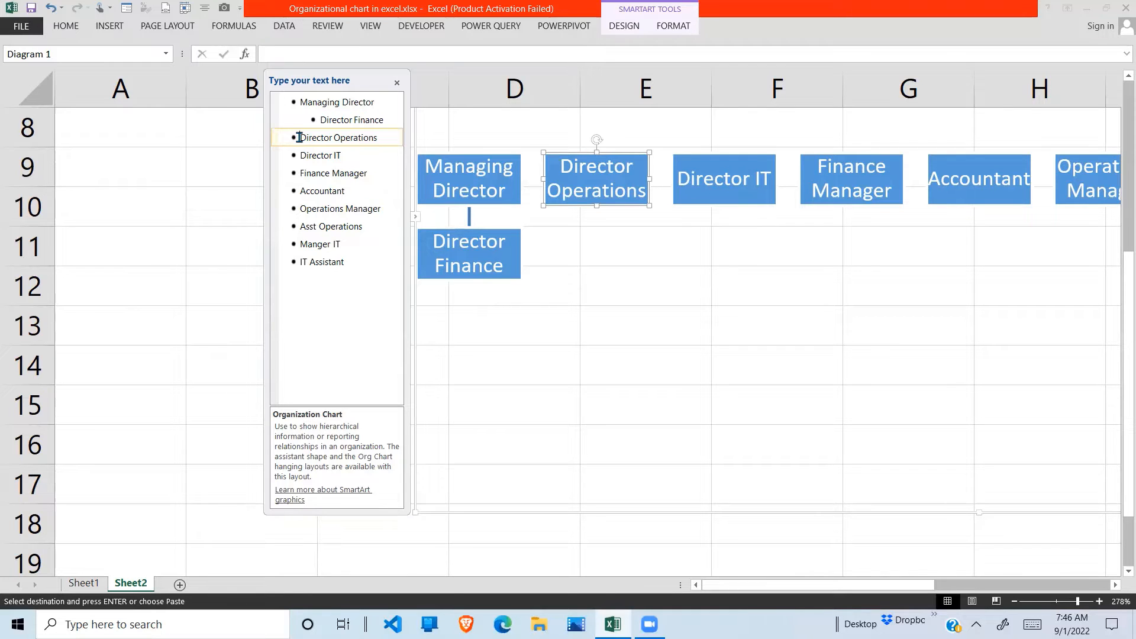
{"action": "key", "text": "Tab"}
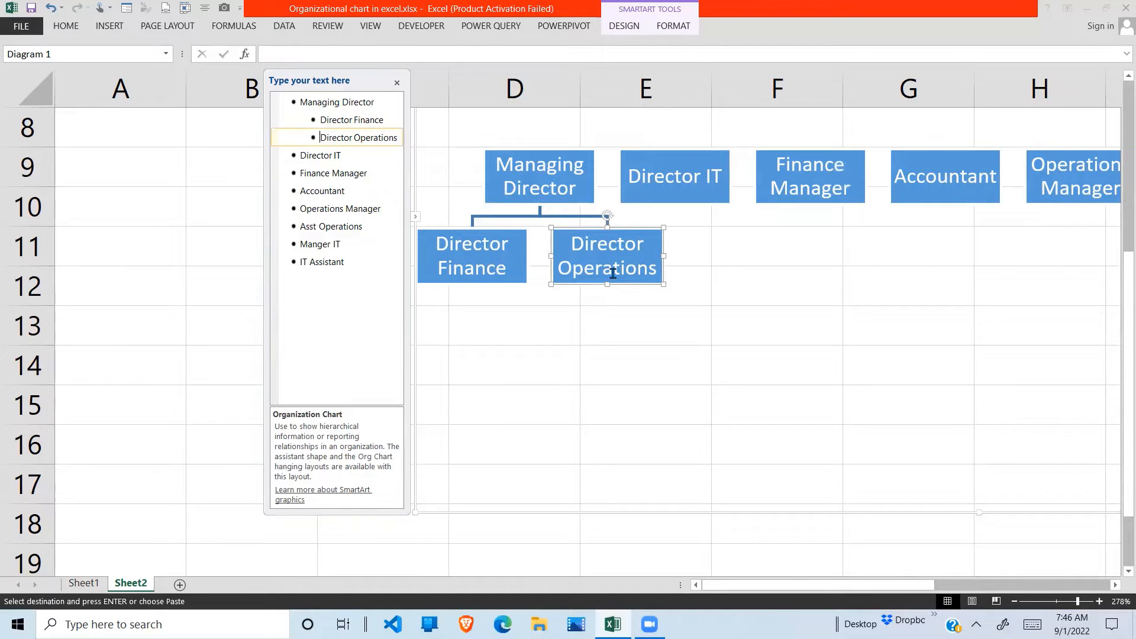
{"action": "left_click", "coordinate": [300, 155]}
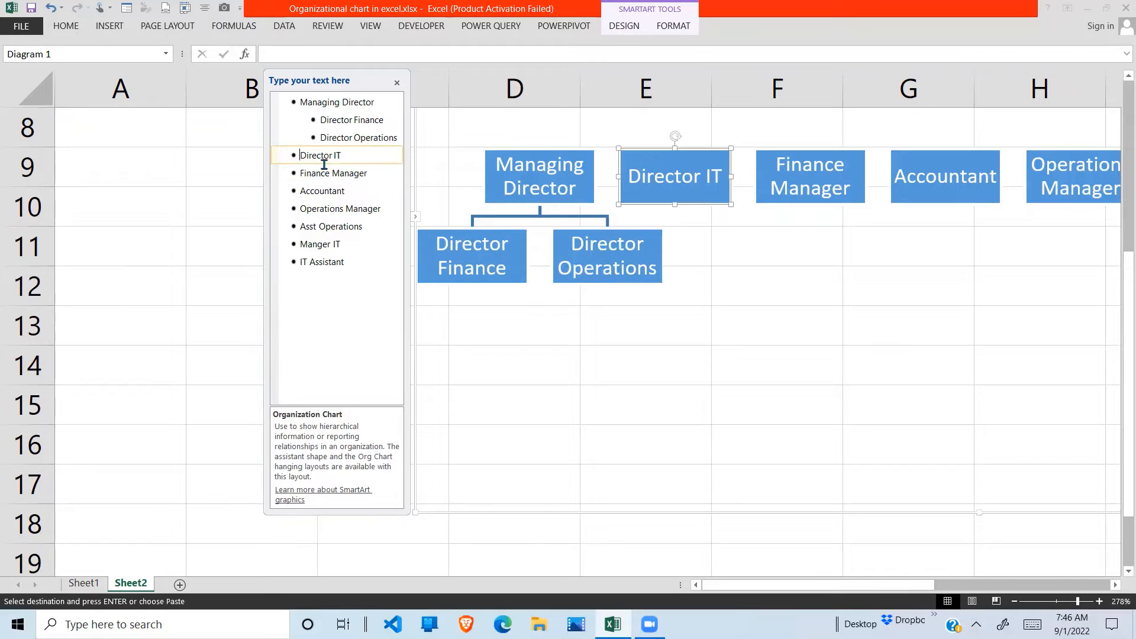
{"action": "key", "text": "Tab"}
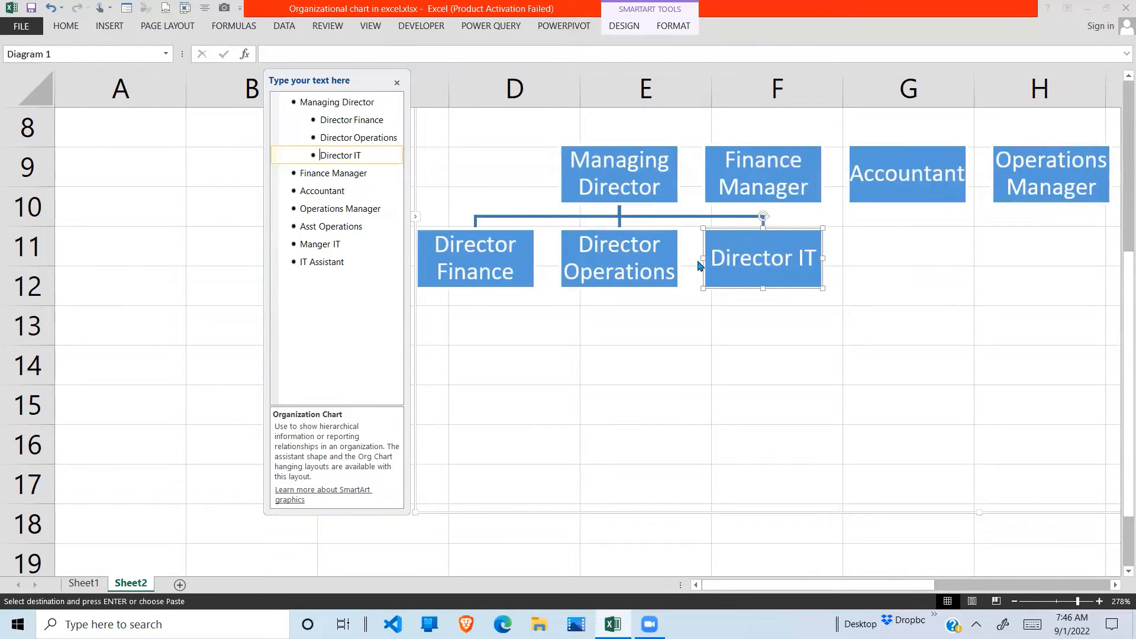
{"action": "left_click", "coordinate": [547, 261]}
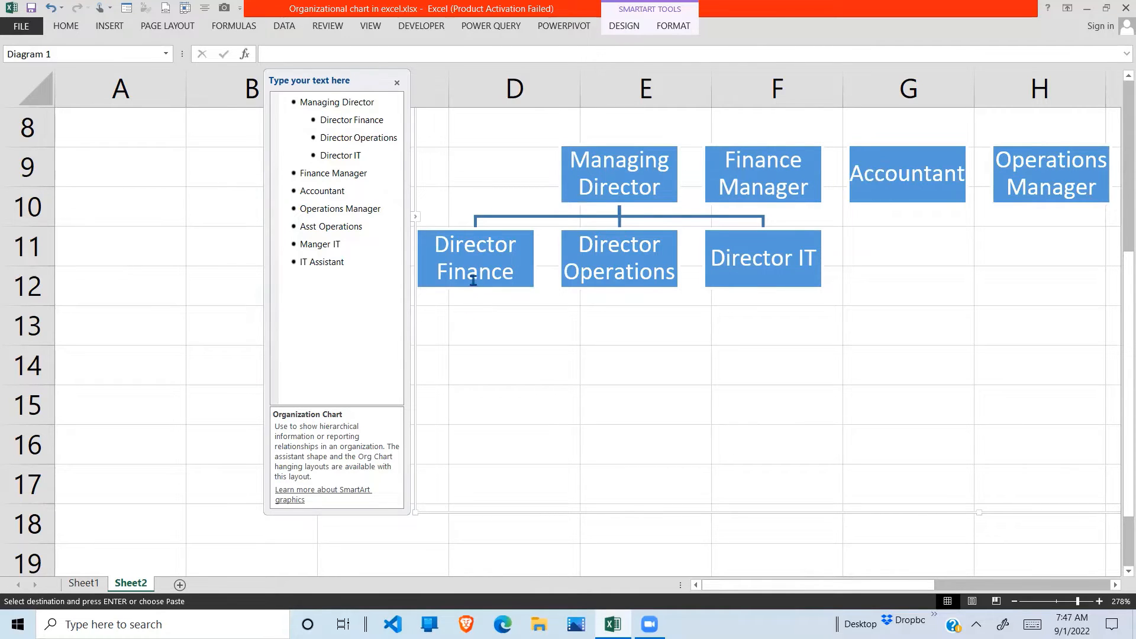
Step: Move the top-level Finance Manager entry directly below Director Finance and demote it so it reports to that director
{"action": "left_click_drag", "start_coordinate": [369, 174], "coordinate": [279, 173]}
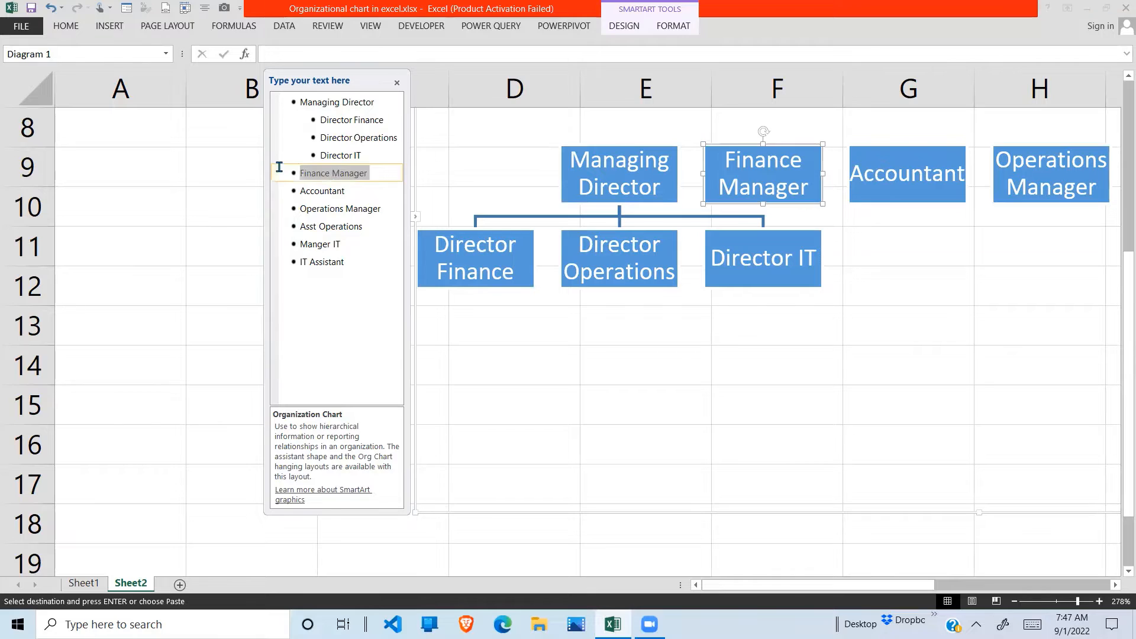
{"action": "left_click", "coordinate": [368, 177]}
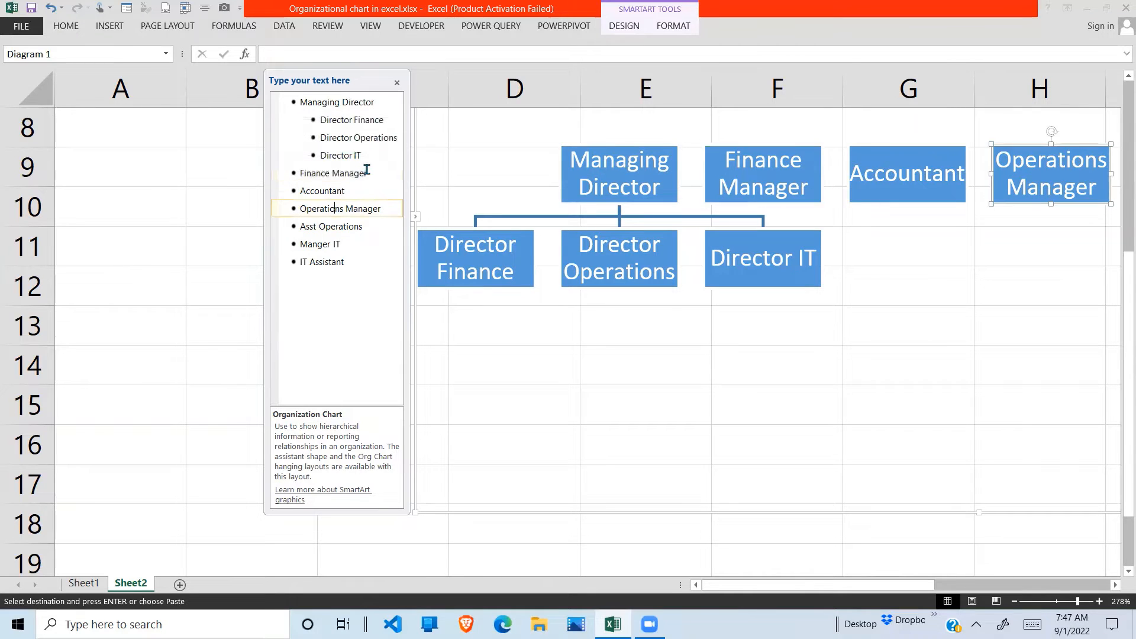
{"action": "left_click", "coordinate": [292, 174]}
{"action": "key", "text": "ctrl+c"}
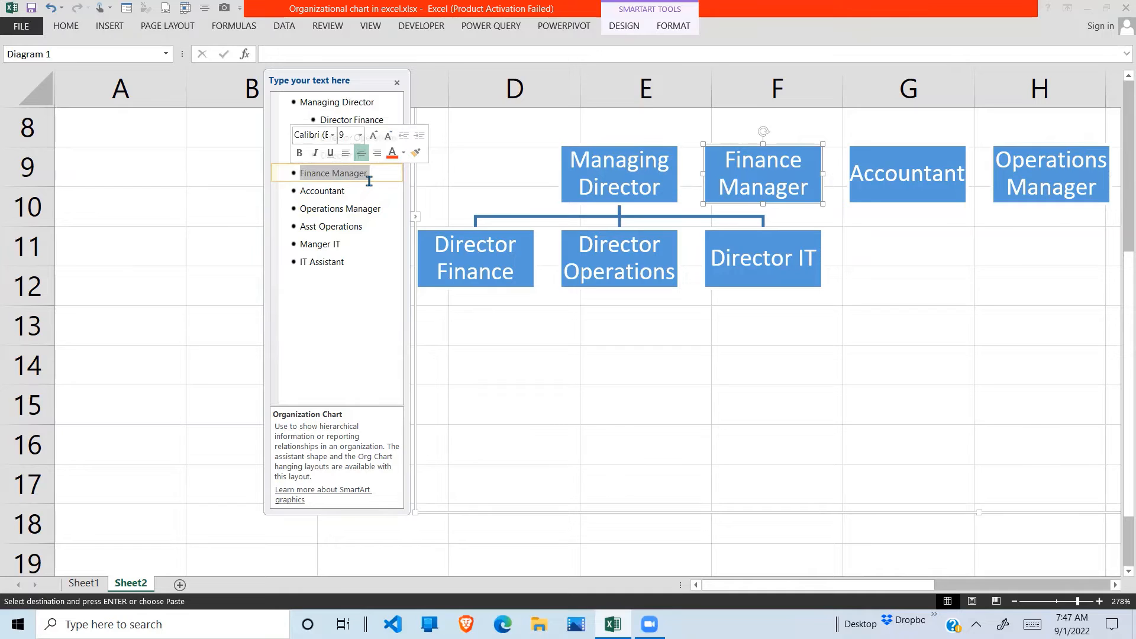
{"action": "key", "text": "Delete"}
{"action": "key", "text": "Delete"}
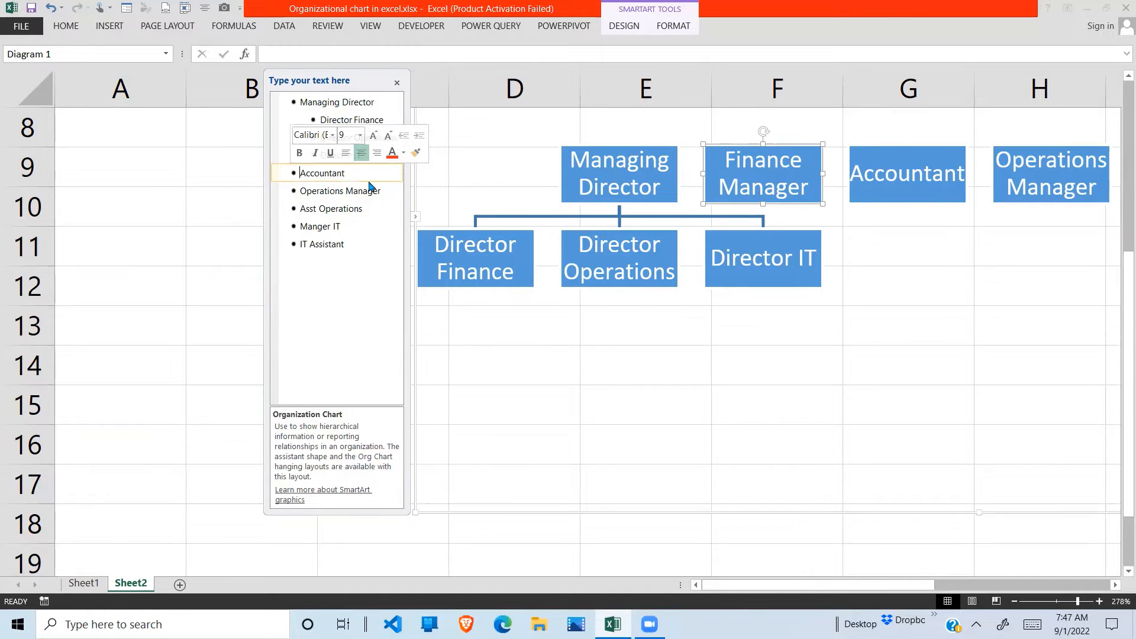
{"action": "left_click", "coordinate": [394, 120]}
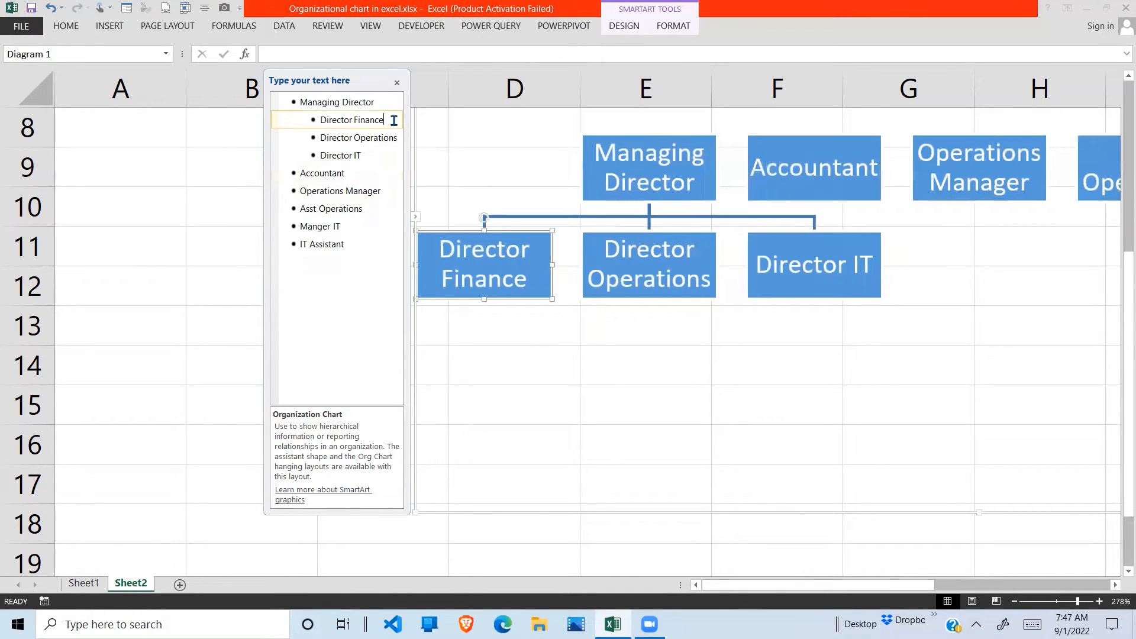
{"action": "key", "text": "Return"}
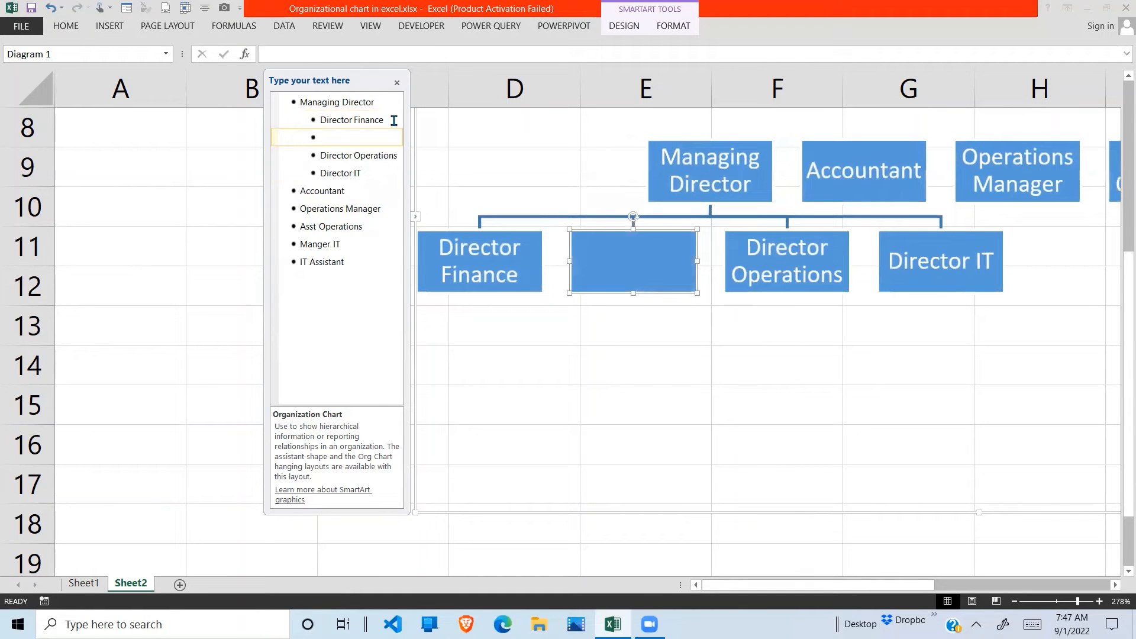
{"action": "key", "text": "ctrl+v"}
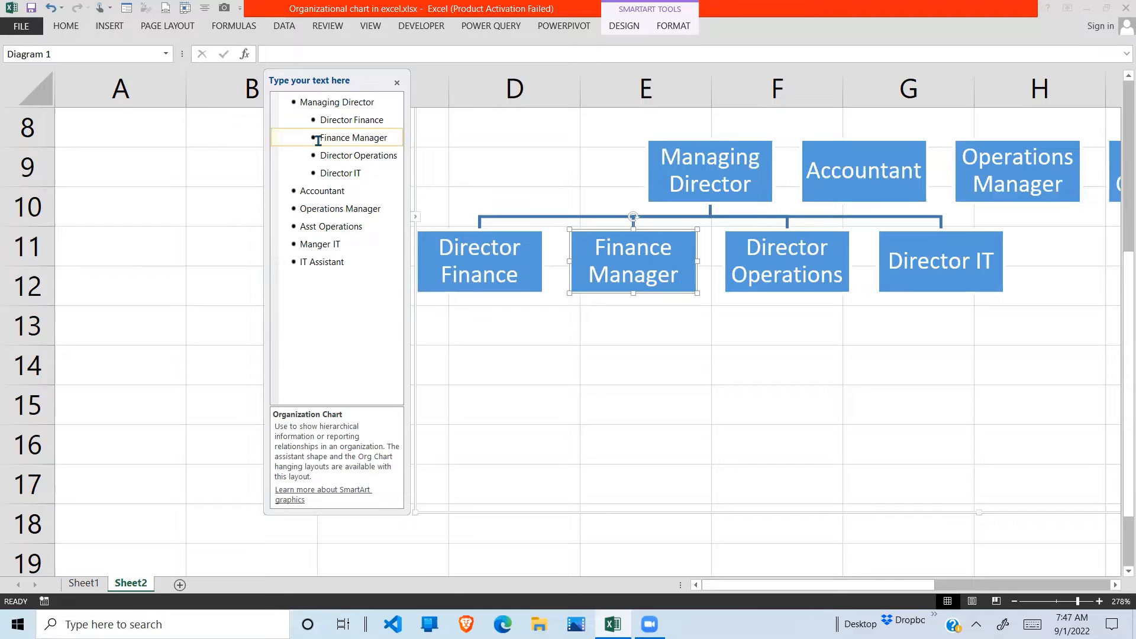
{"action": "key", "text": "Tab"}
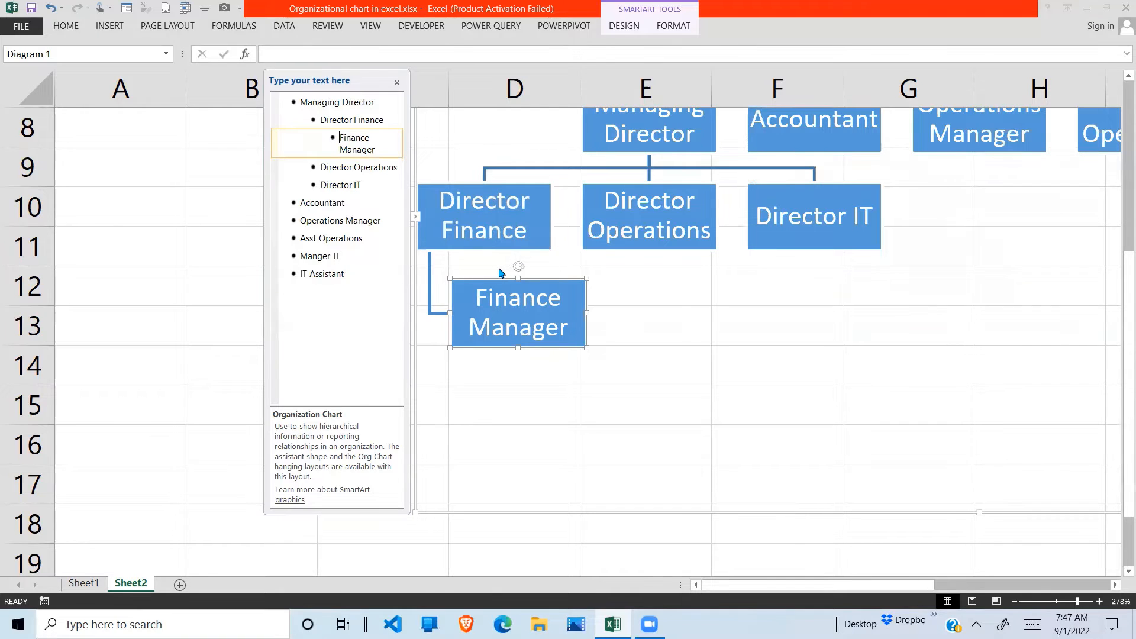
Step: Move the top-level Operations Manager entry directly below Director Operations and demote it so it reports to that director
{"action": "left_click", "coordinate": [364, 227]}
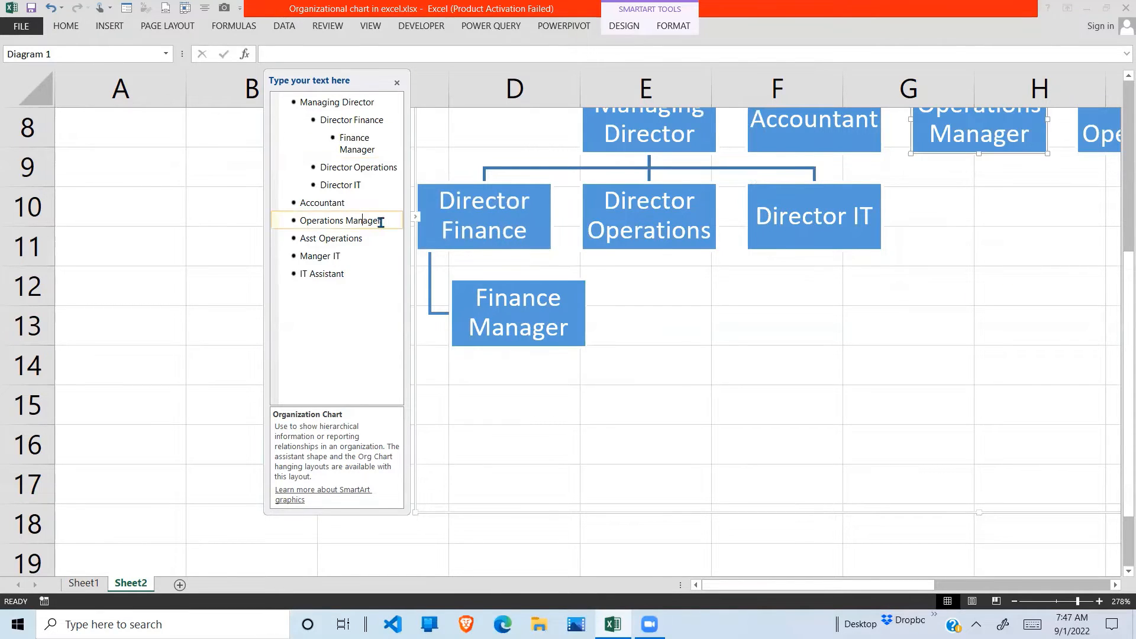
{"action": "left_click_drag", "start_coordinate": [320, 222], "coordinate": [301, 222]}
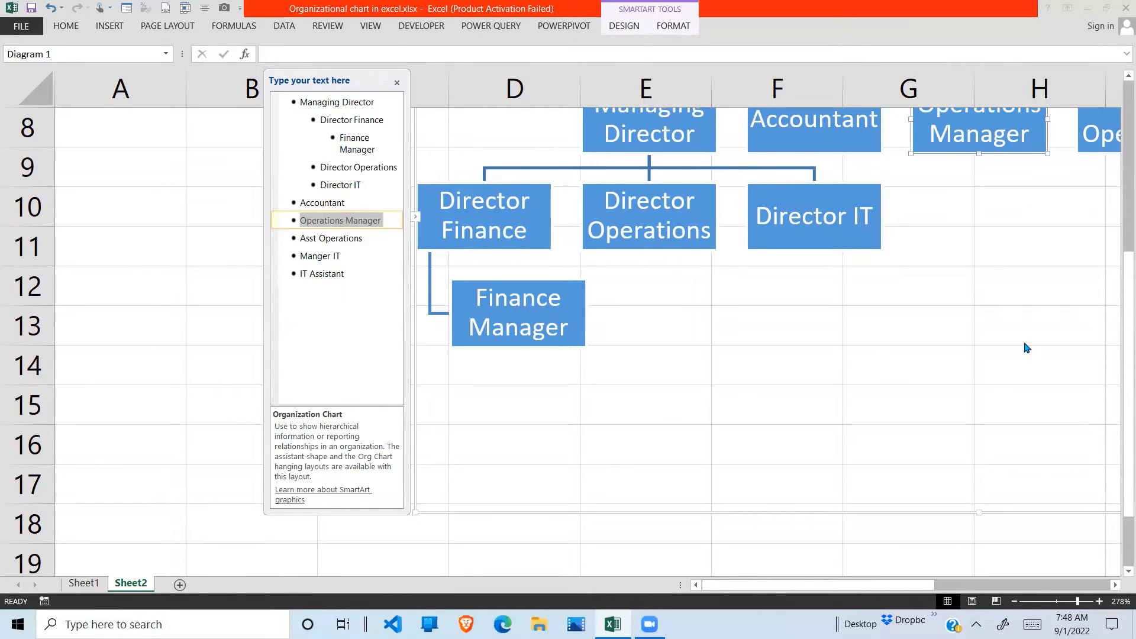
{"action": "left_click_drag", "start_coordinate": [1121, 366], "coordinate": [1065, 349]}
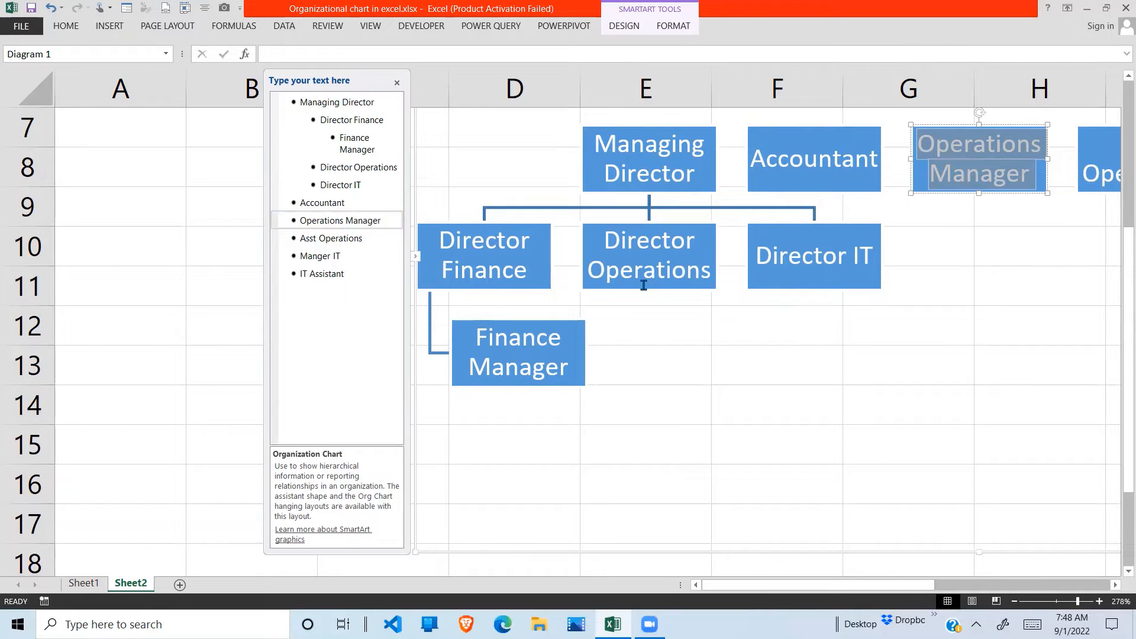
{"action": "left_click", "coordinate": [385, 221]}
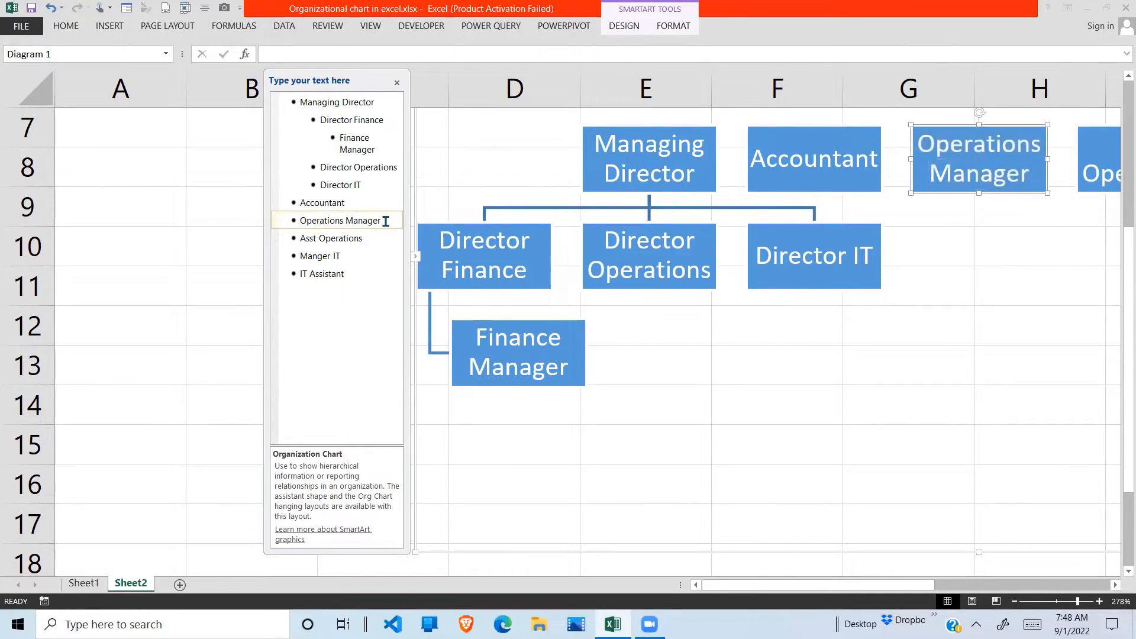
{"action": "left_click", "coordinate": [285, 219]}
{"action": "key", "text": "ctrl+c"}
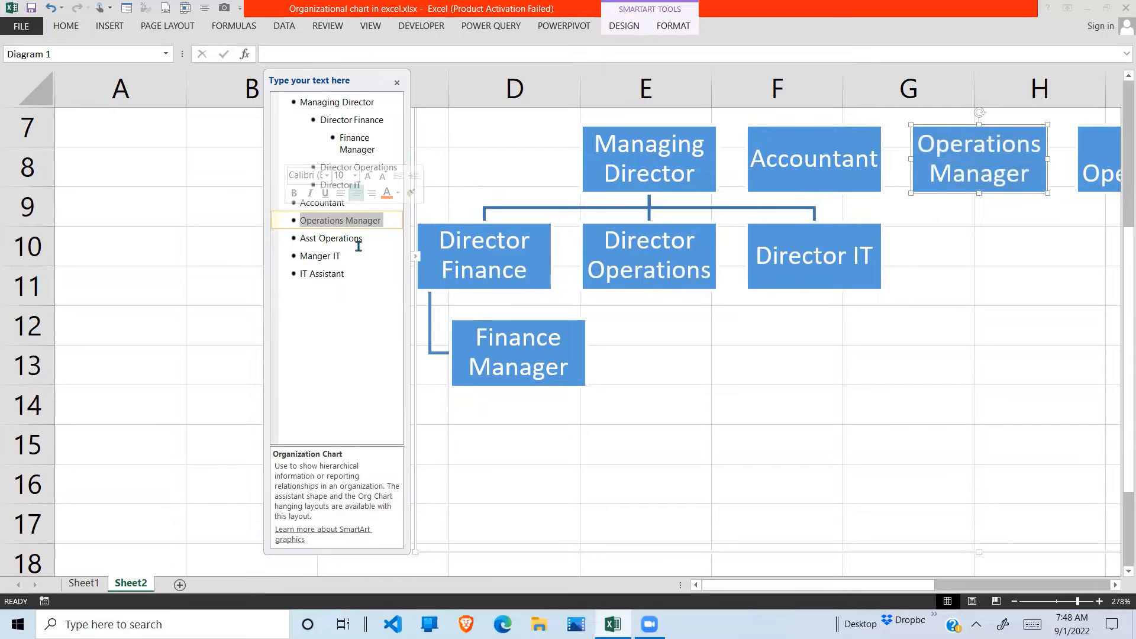
{"action": "key", "text": "Delete"}
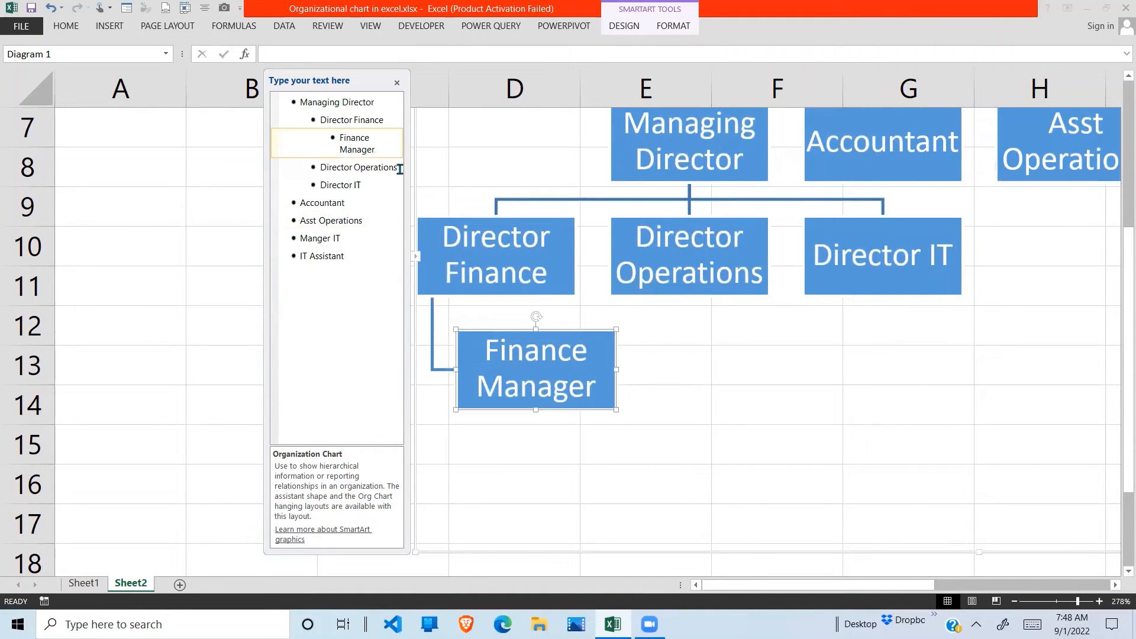
{"action": "left_click", "coordinate": [400, 169]}
{"action": "key", "text": "Return"}
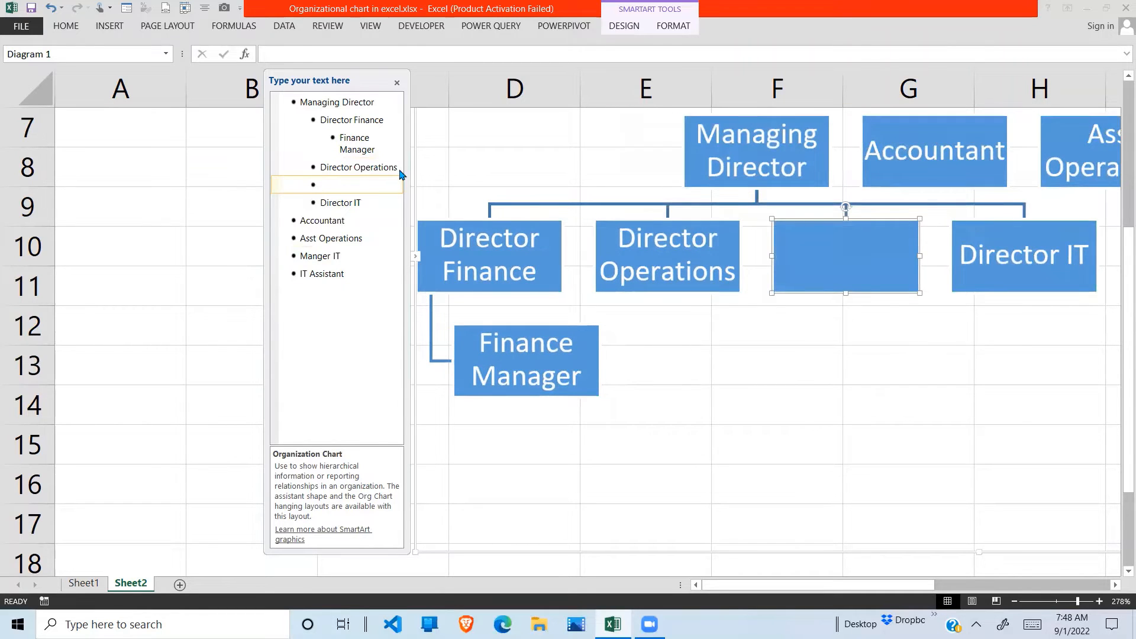
{"action": "key", "text": "ctrl+v"}
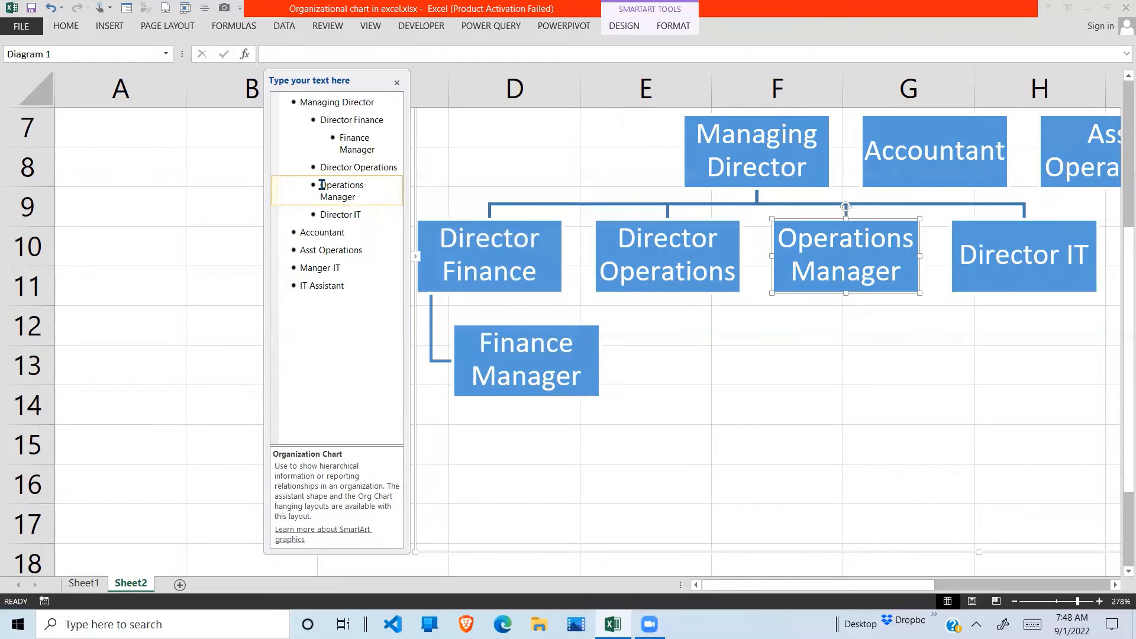
{"action": "left_click_drag", "start_coordinate": [361, 196], "coordinate": [321, 185]}
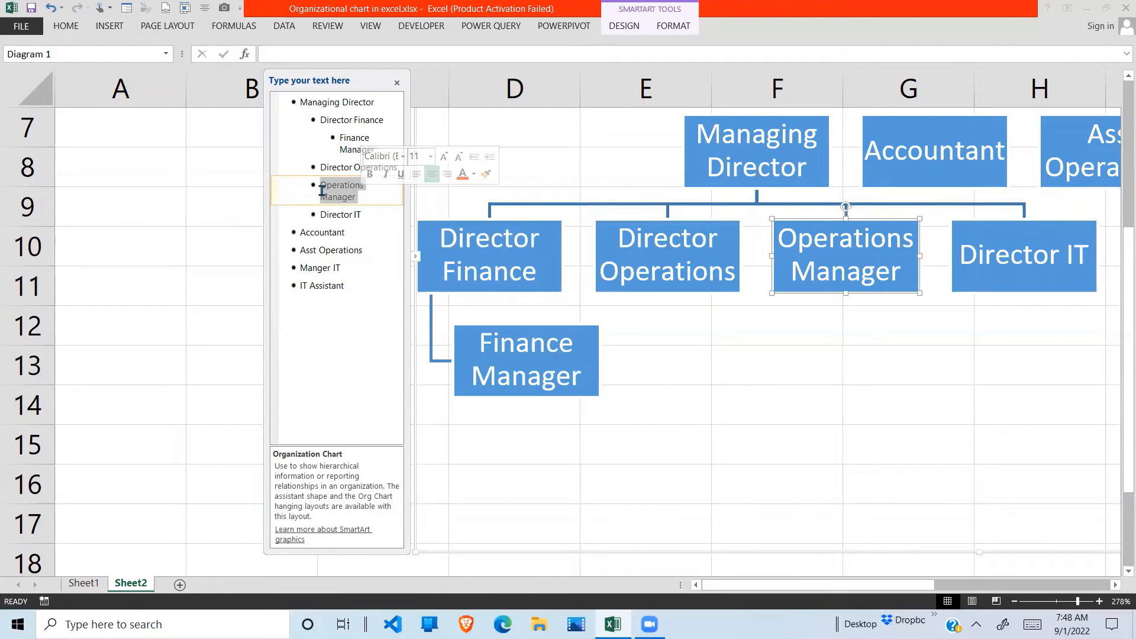
{"action": "left_click", "coordinate": [318, 185]}
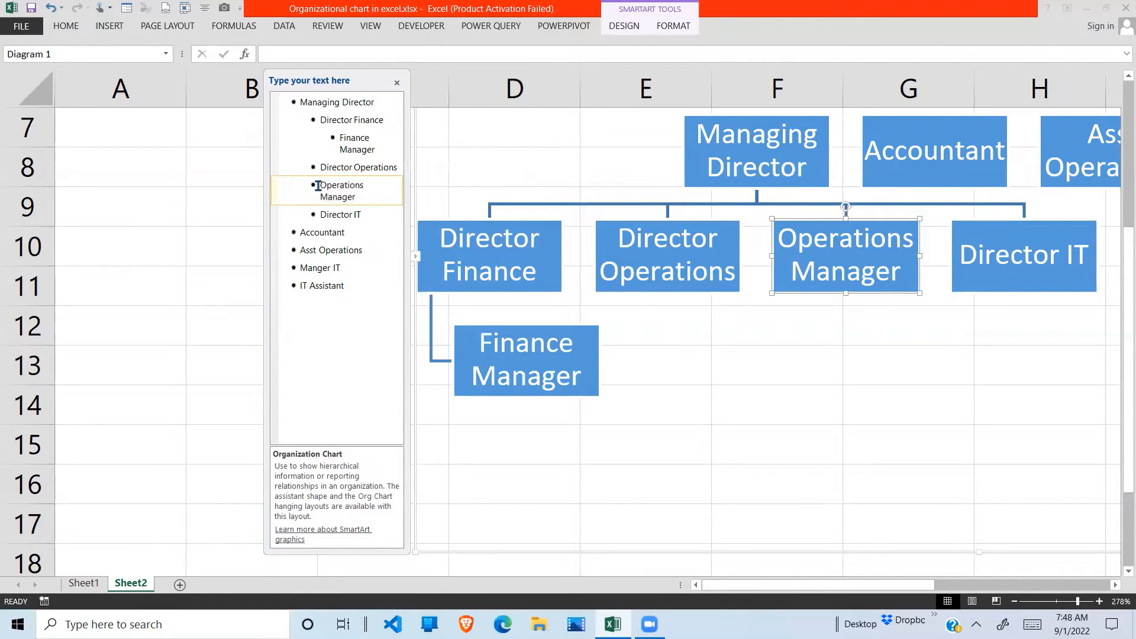
{"action": "key", "text": "Tab"}
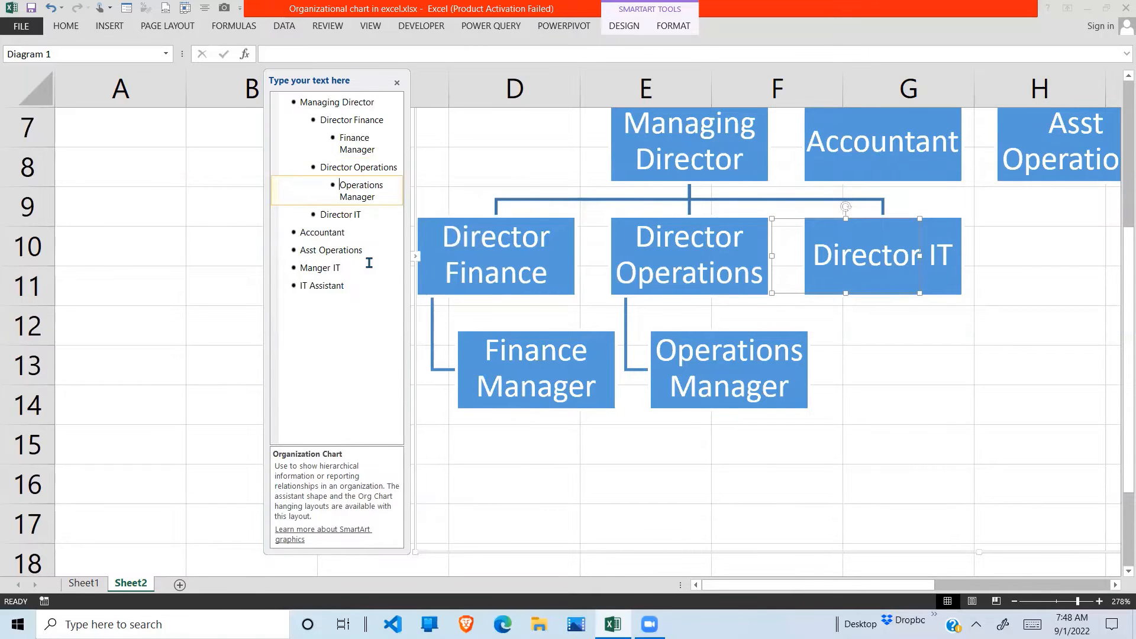
Step: Correct the misspelled Manger IT entry to Manager IT
{"action": "left_click", "coordinate": [368, 263]}
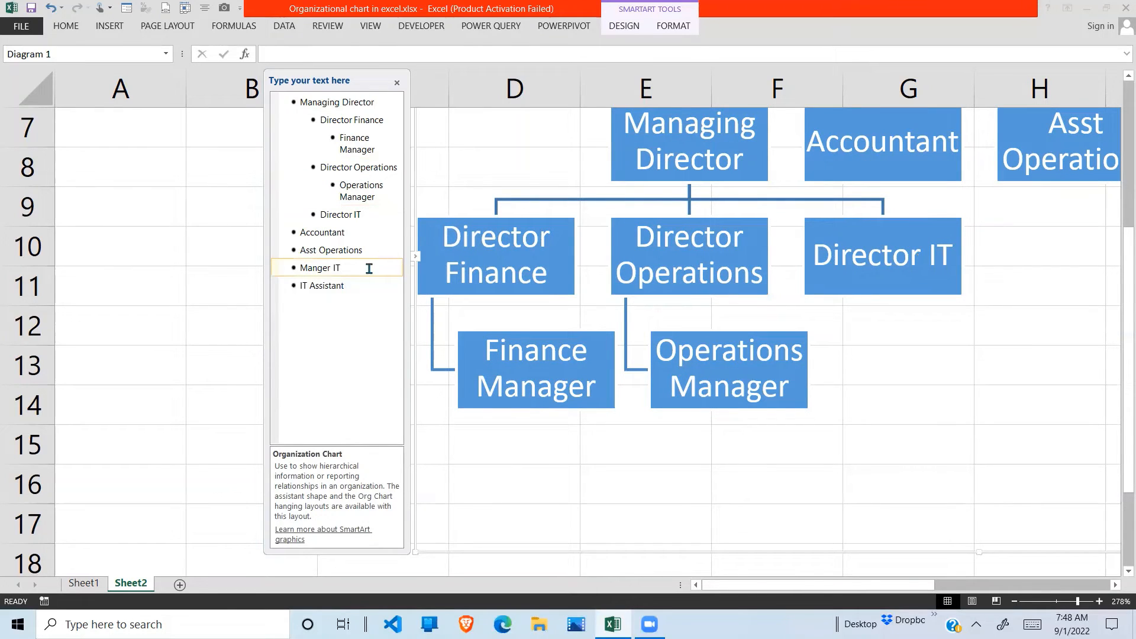
{"action": "left_click_drag", "start_coordinate": [365, 269], "coordinate": [300, 269]}
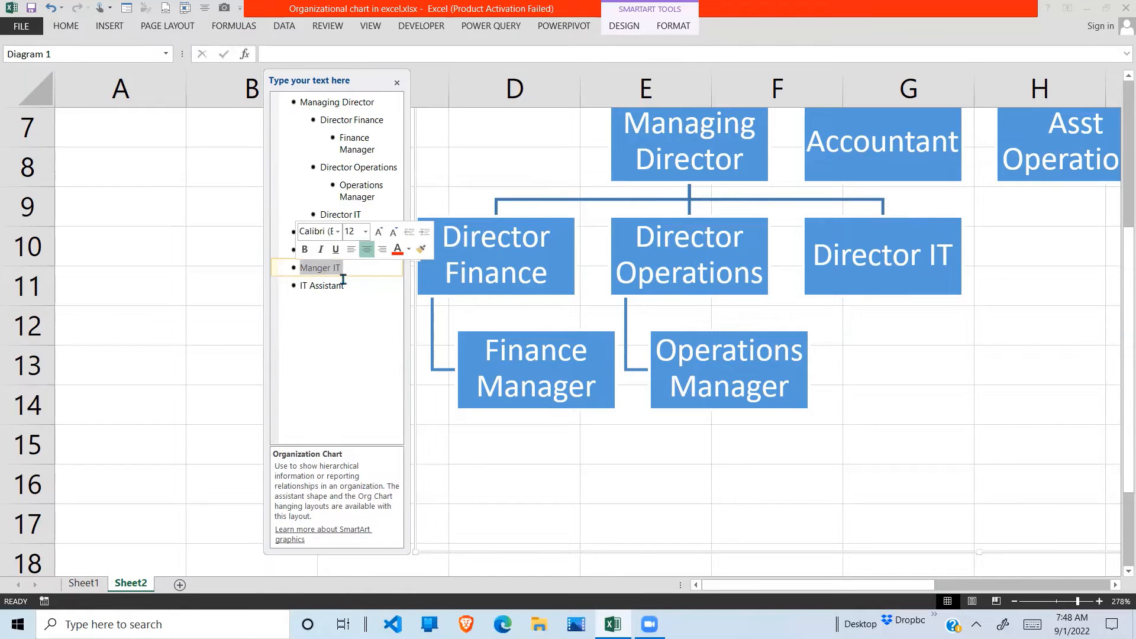
{"action": "left_click", "coordinate": [313, 268]}
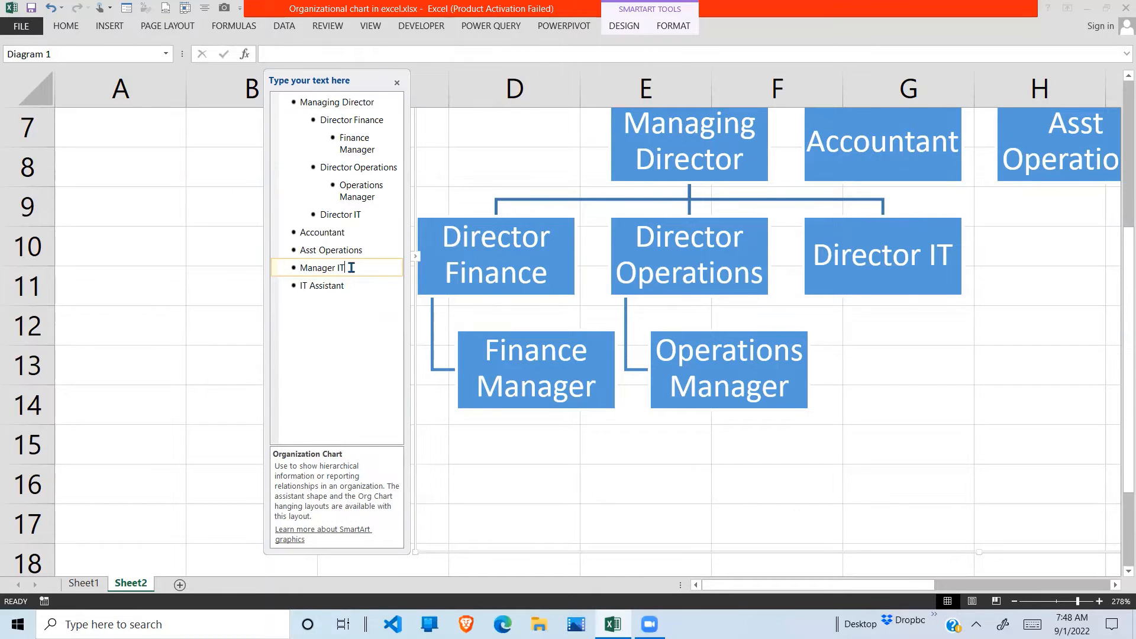
Step: Move the top-level Manager IT entry directly below Director IT and demote it so it reports to that director
{"action": "left_click_drag", "start_coordinate": [352, 268], "coordinate": [298, 268]}
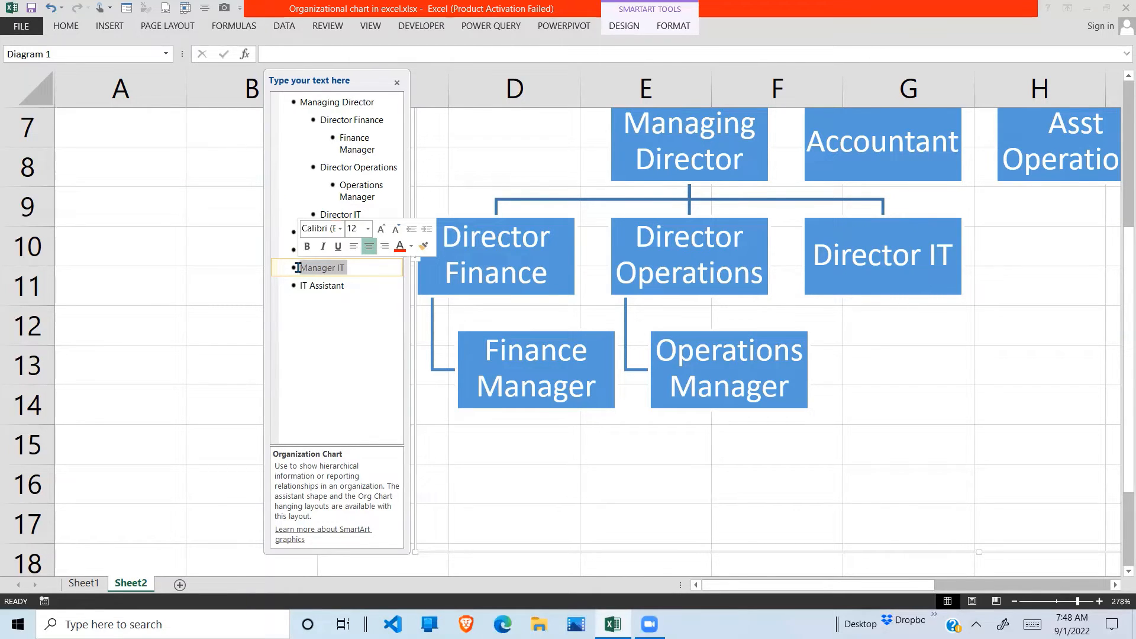
{"action": "key", "text": "BackSpace"}
{"action": "key", "text": "BackSpace"}
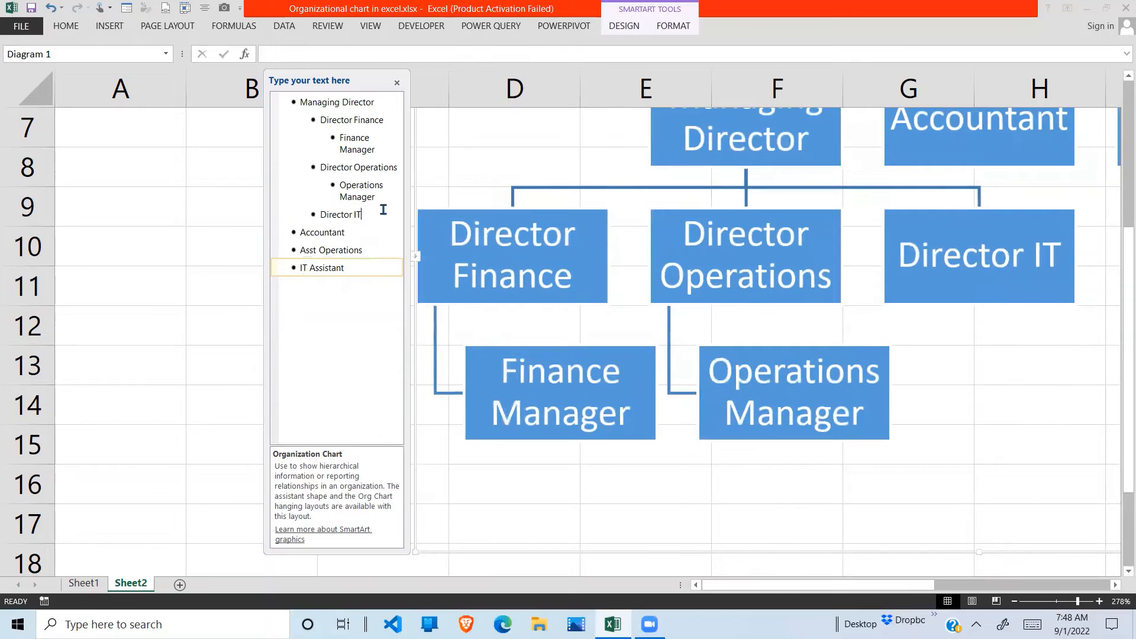
{"action": "left_click", "coordinate": [383, 213]}
{"action": "key", "text": "Return"}
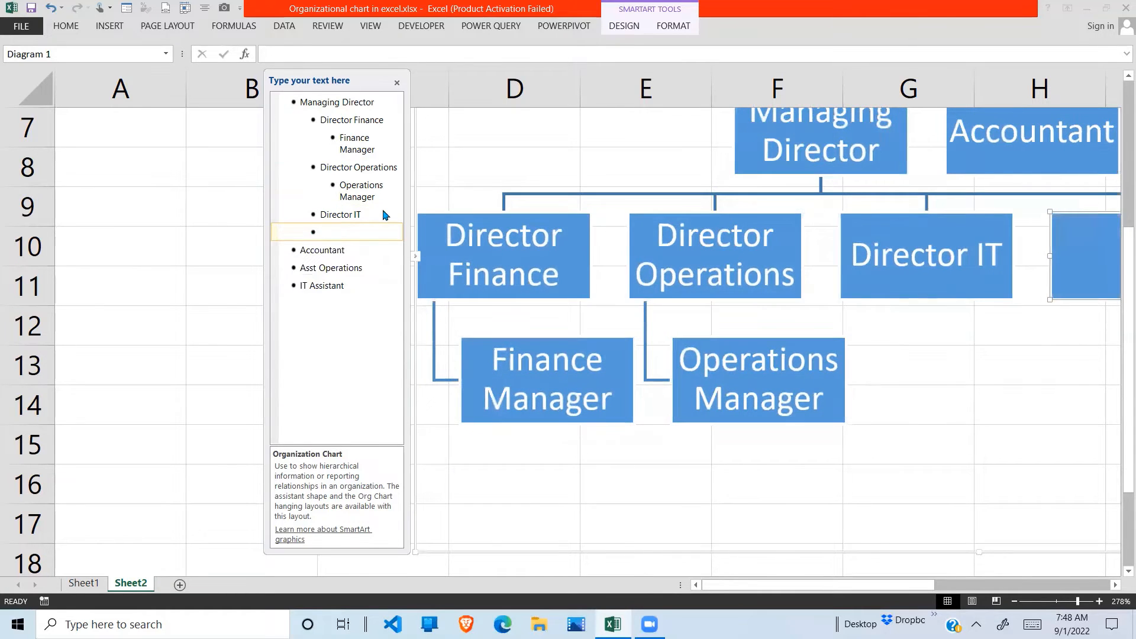
{"action": "type", "text": "Manager IT"}
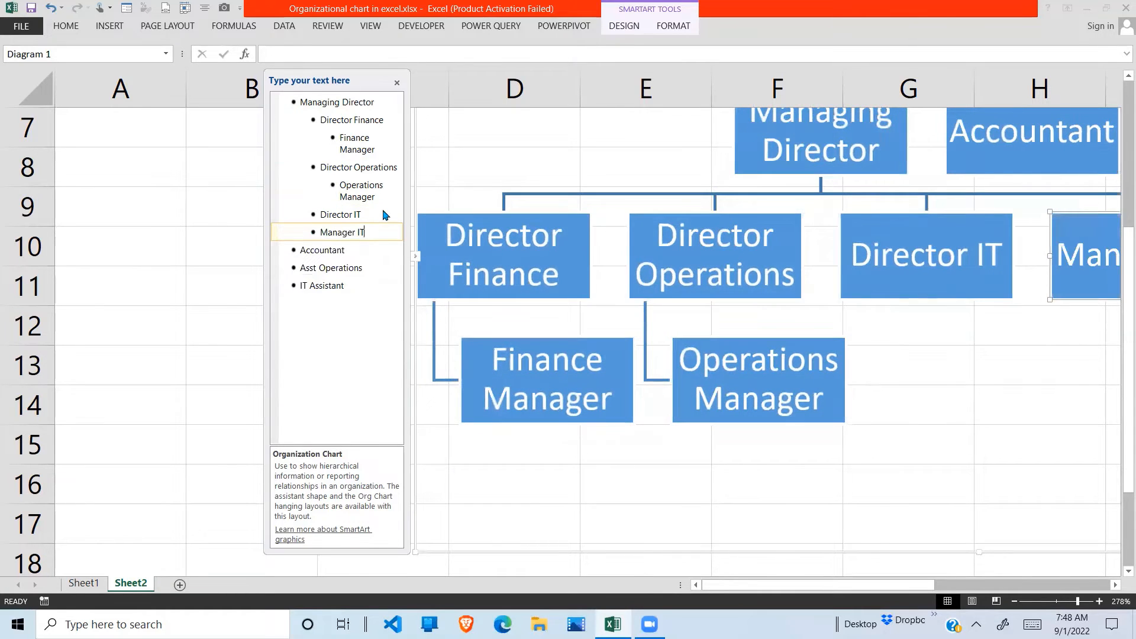
{"action": "left_click", "coordinate": [320, 232]}
{"action": "key", "text": "Tab"}
Step: Move the top-level Accountant entry directly below Finance Manager and demote it so it reports to that manager
{"action": "mouse_move", "coordinate": [784, 584]}
{"action": "left_mouse_down"}
{"action": "mouse_move", "coordinate": [815, 586]}
{"action": "mouse_move", "coordinate": [798, 578]}
{"action": "left_mouse_up"}
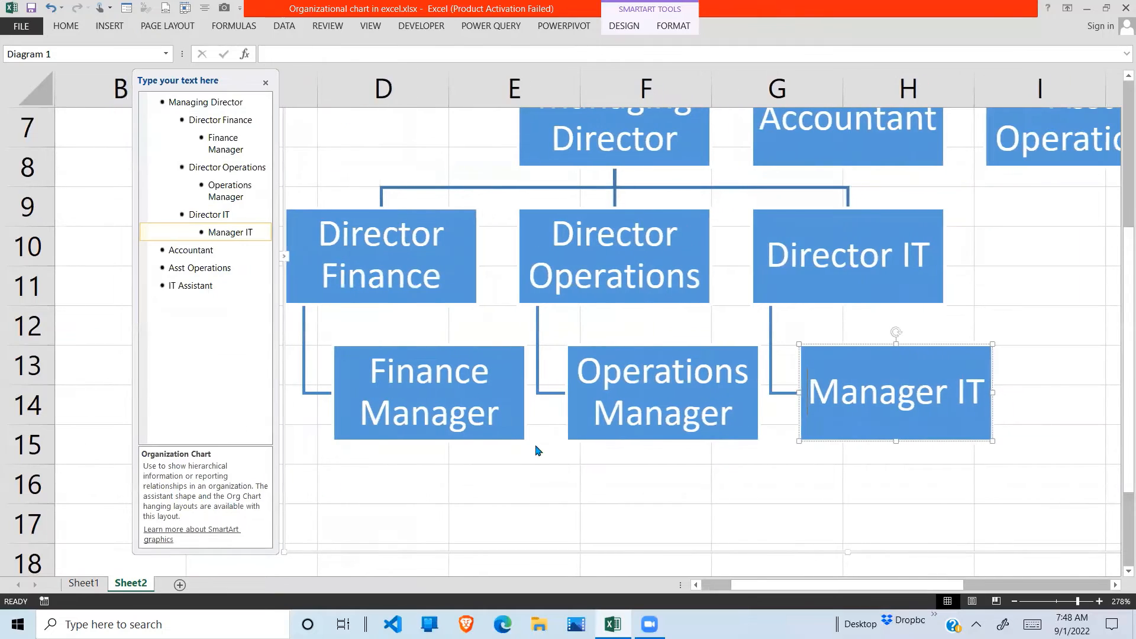
{"action": "left_click", "coordinate": [219, 248]}
{"action": "left_click", "coordinate": [150, 254]}
{"action": "key", "text": "ctrl+c"}
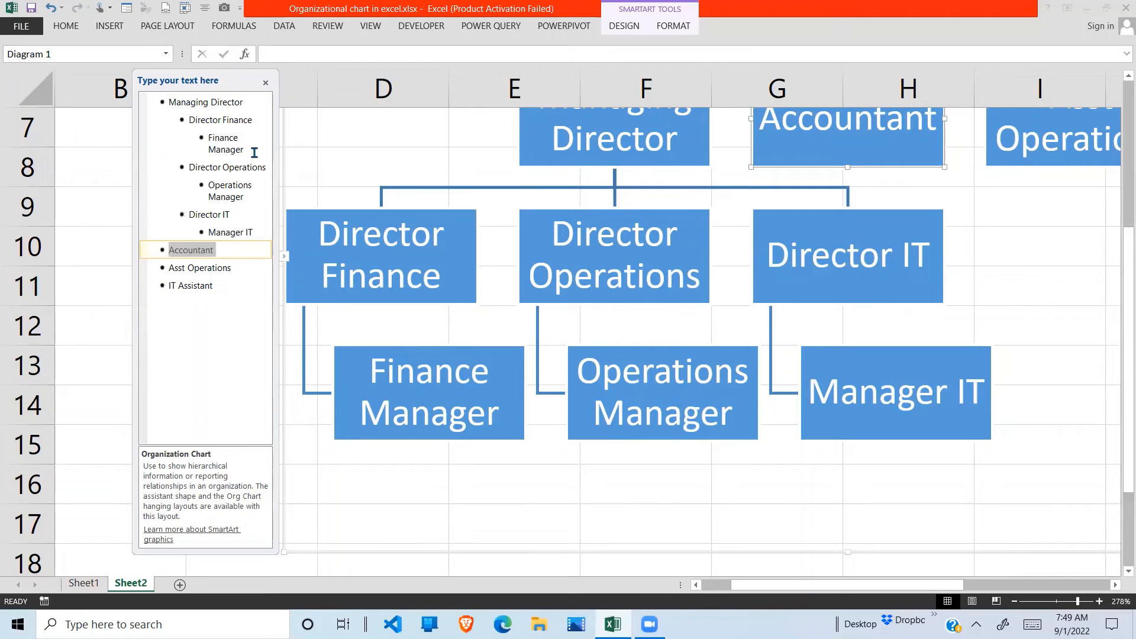
{"action": "key", "text": "Delete"}
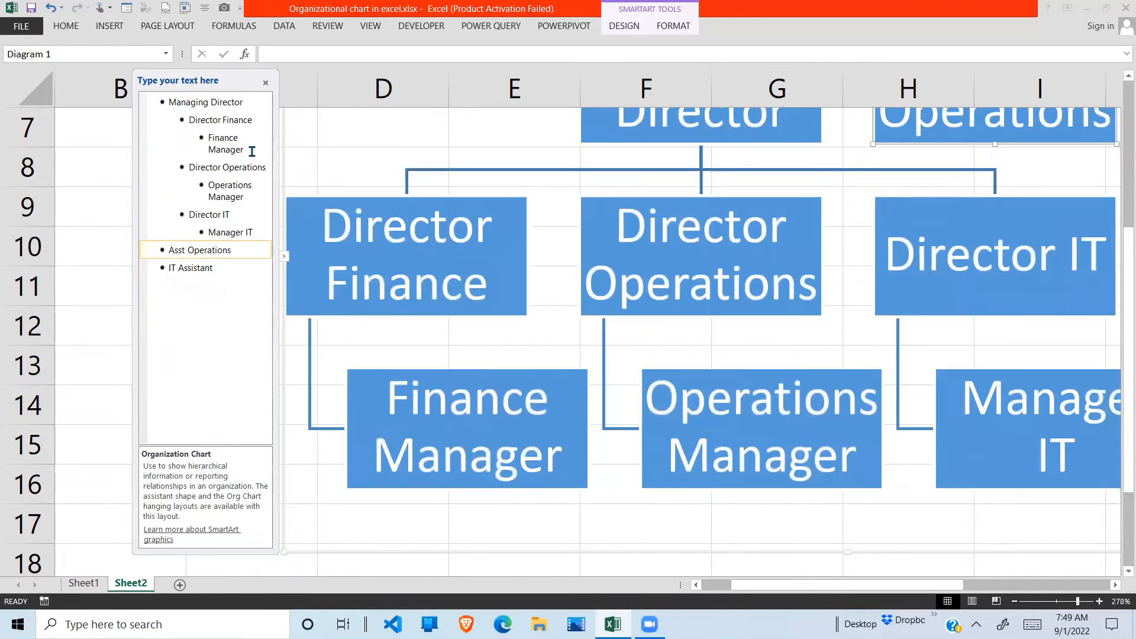
{"action": "left_click", "coordinate": [252, 153]}
{"action": "key", "text": "Return"}
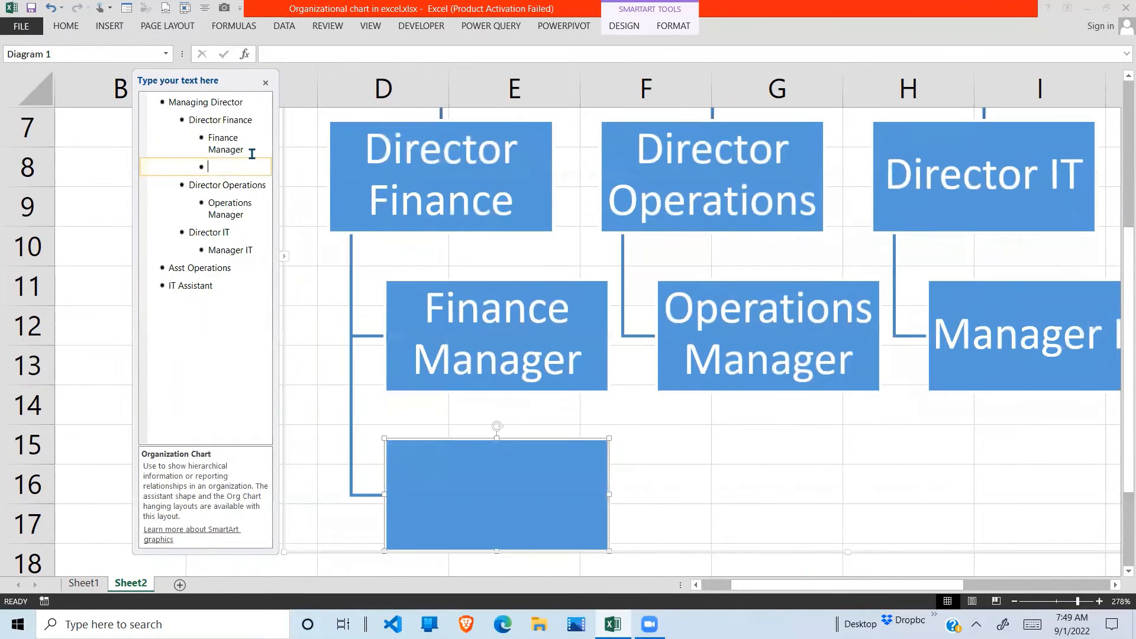
{"action": "key", "text": "ctrl+v"}
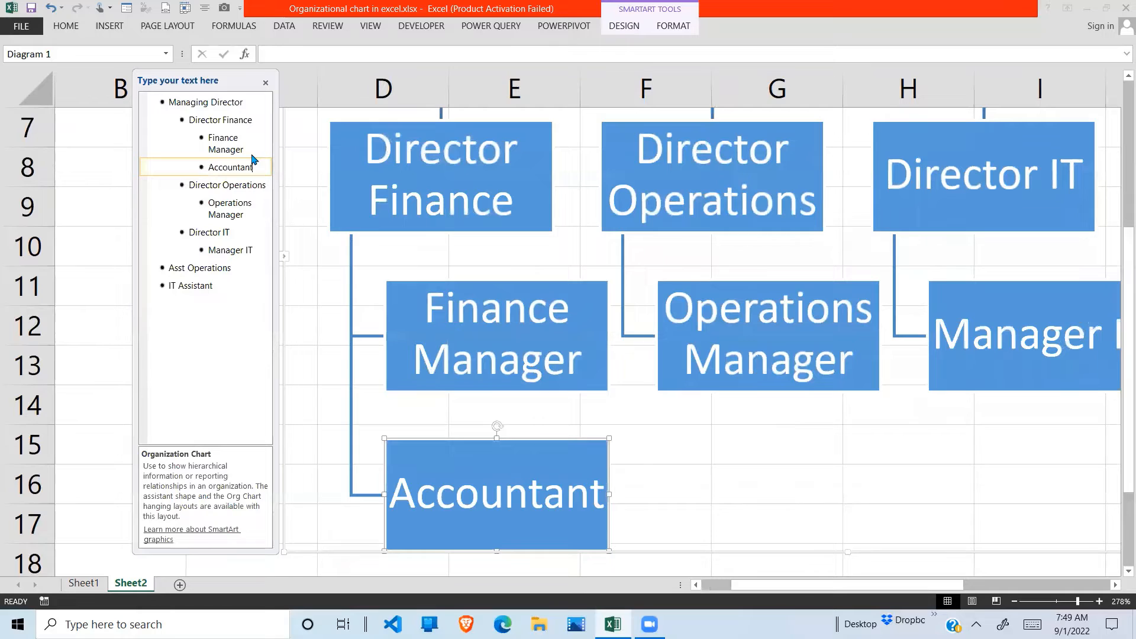
{"action": "left_click", "coordinate": [209, 168]}
{"action": "key", "text": "Tab"}
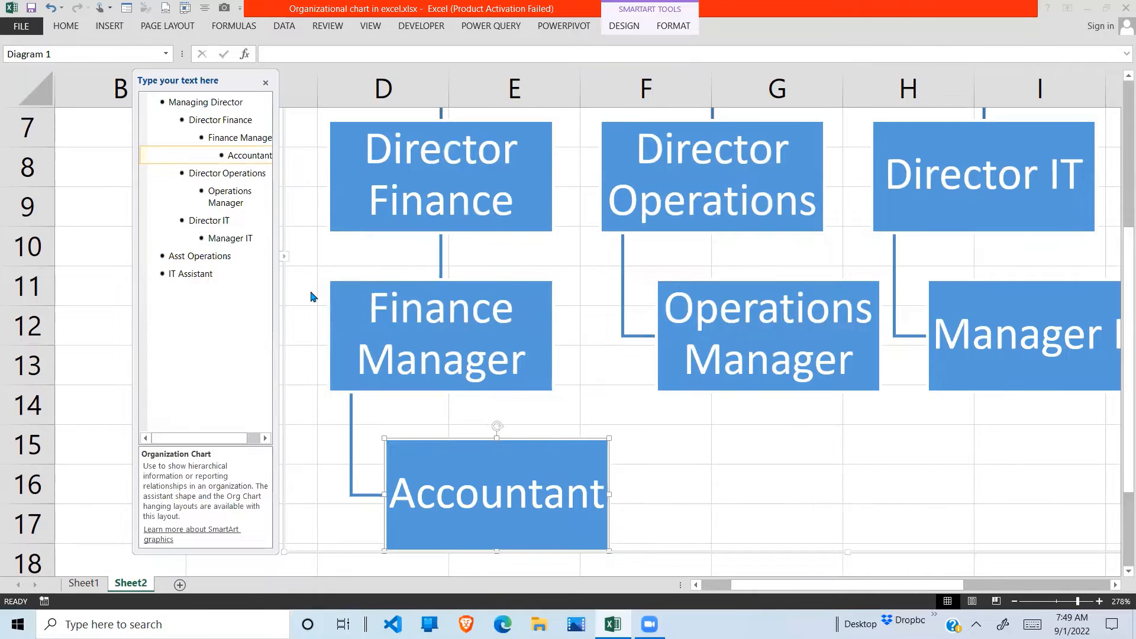
Step: Move the top-level Asst Operations entry directly below Operations Manager and demote it so it reports to that manager
{"action": "scroll", "coordinate": [313, 297], "scroll_direction": "down", "scroll_amount": 5}
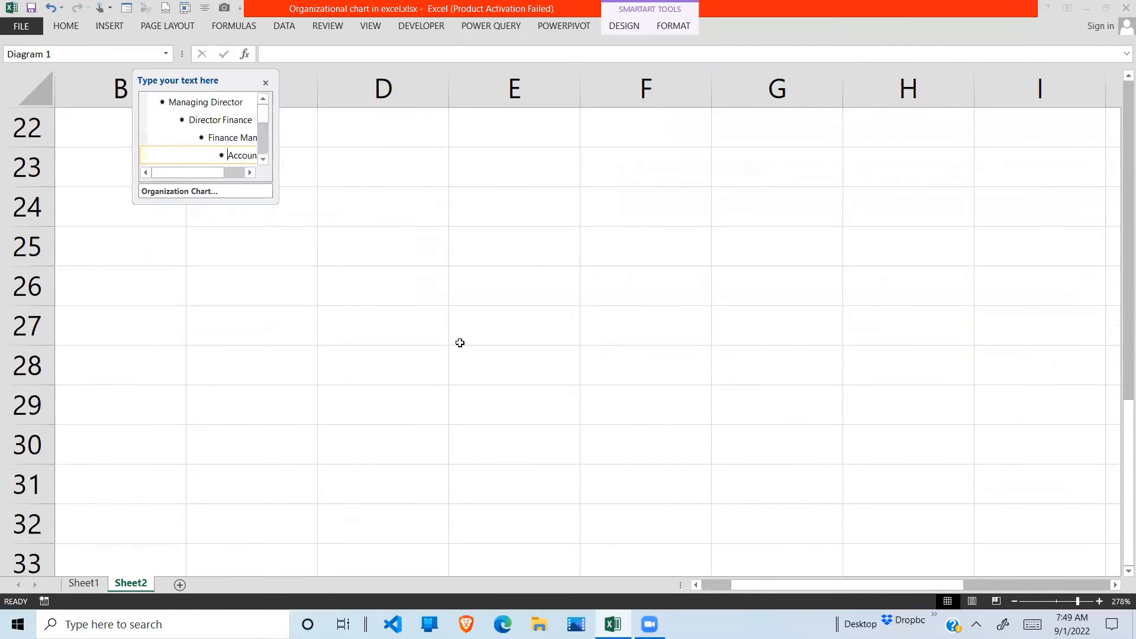
{"action": "left_click_drag", "start_coordinate": [1119, 460], "coordinate": [1120, 98]}
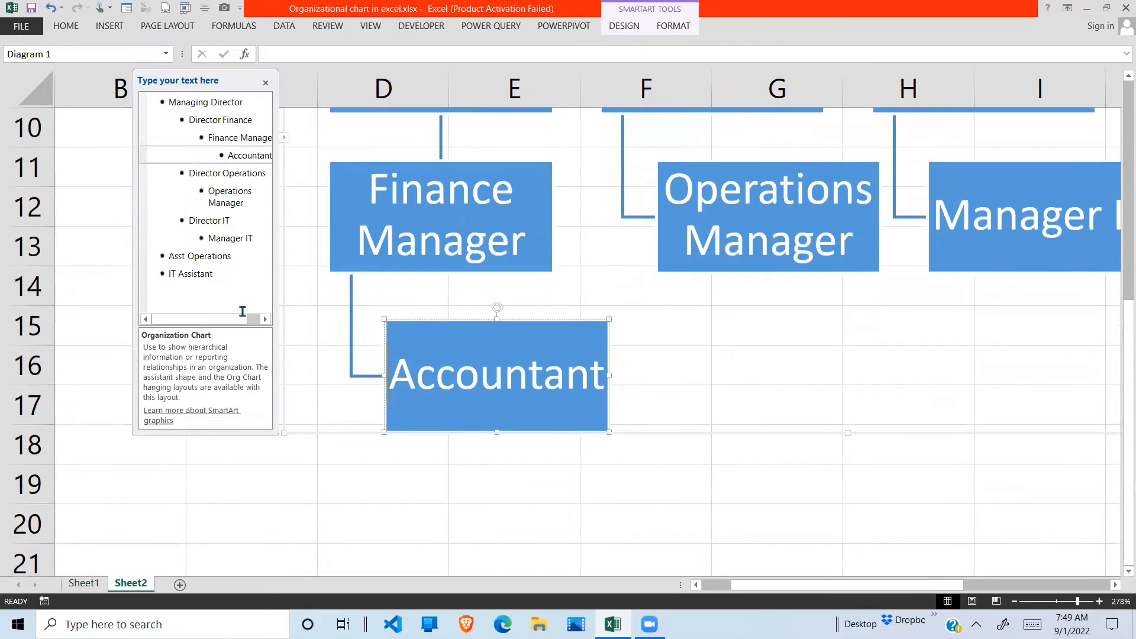
{"action": "left_click", "coordinate": [221, 256]}
{"action": "left_click_drag", "start_coordinate": [238, 256], "coordinate": [161, 252]}
{"action": "key", "text": "ctrl+c"}
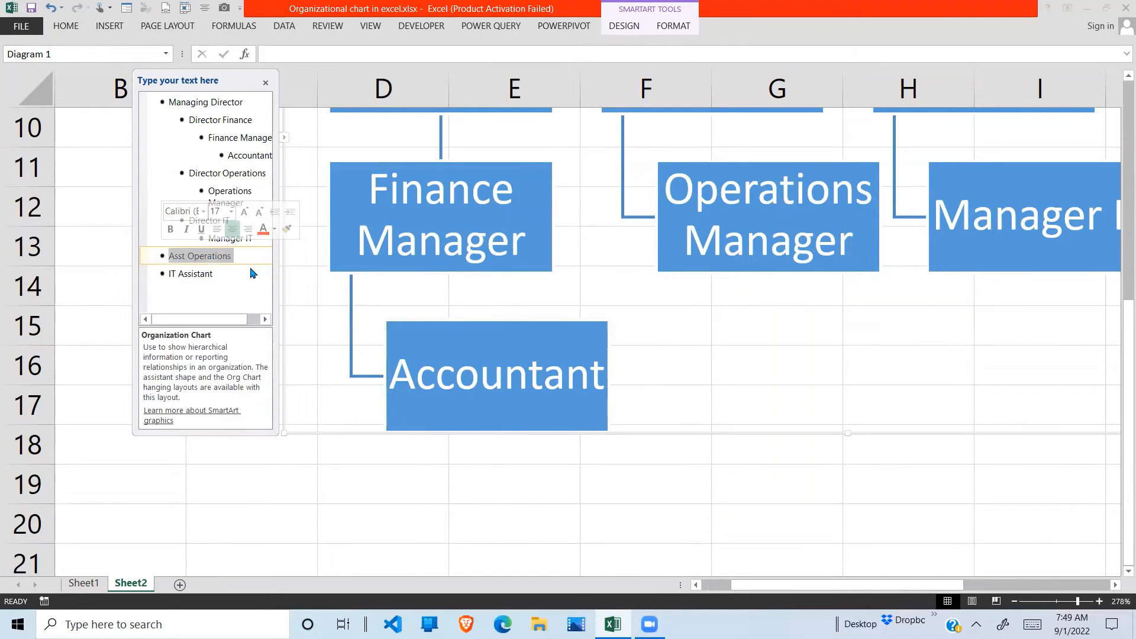
{"action": "key", "text": "BackSpace"}
{"action": "key", "text": "BackSpace"}
{"action": "left_click", "coordinate": [258, 193]}
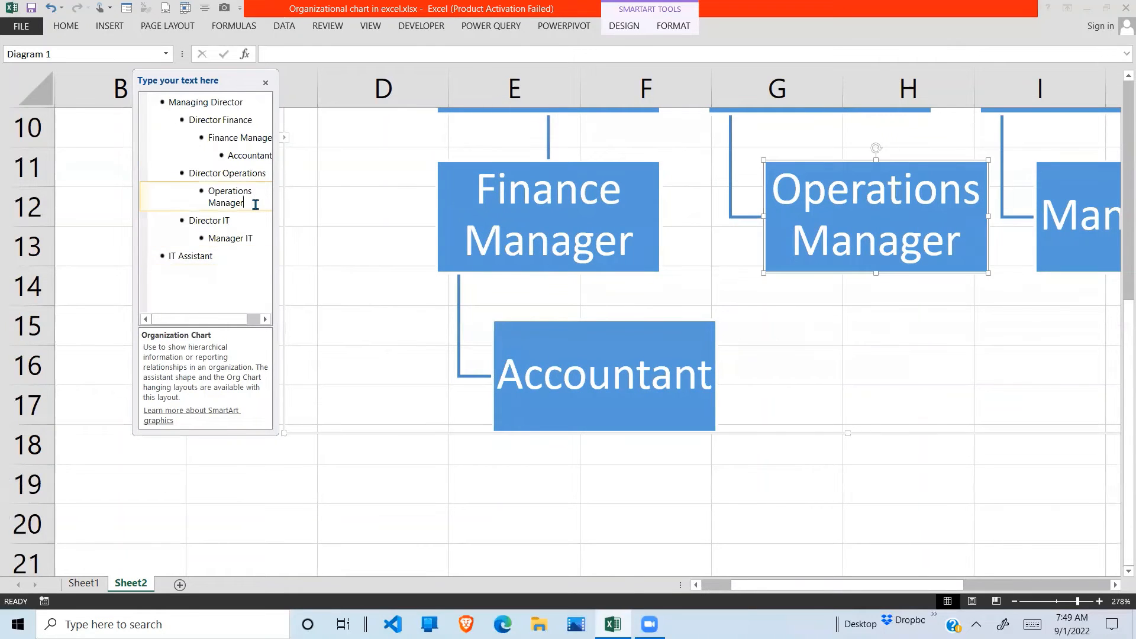
{"action": "key", "text": "Return"}
{"action": "key", "text": "ctrl+v"}
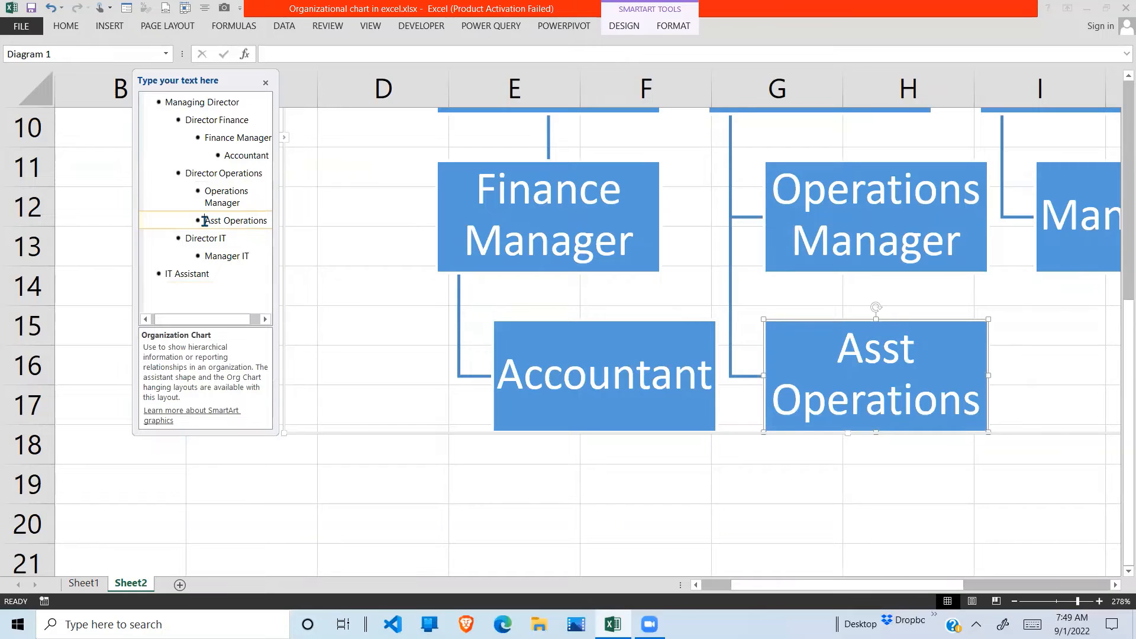
{"action": "key", "text": "Tab"}
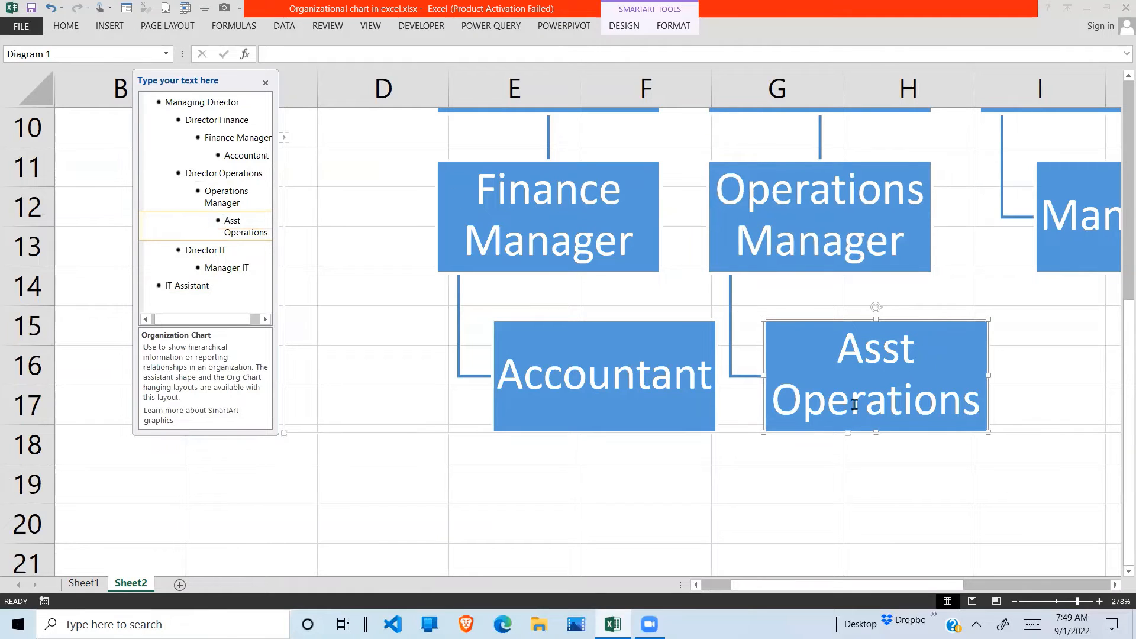
Step: Remove the top-level IT Assistant entry, re-enter it directly below Manager IT and demote it so it reports to that manager
{"action": "left_click", "coordinate": [219, 287]}
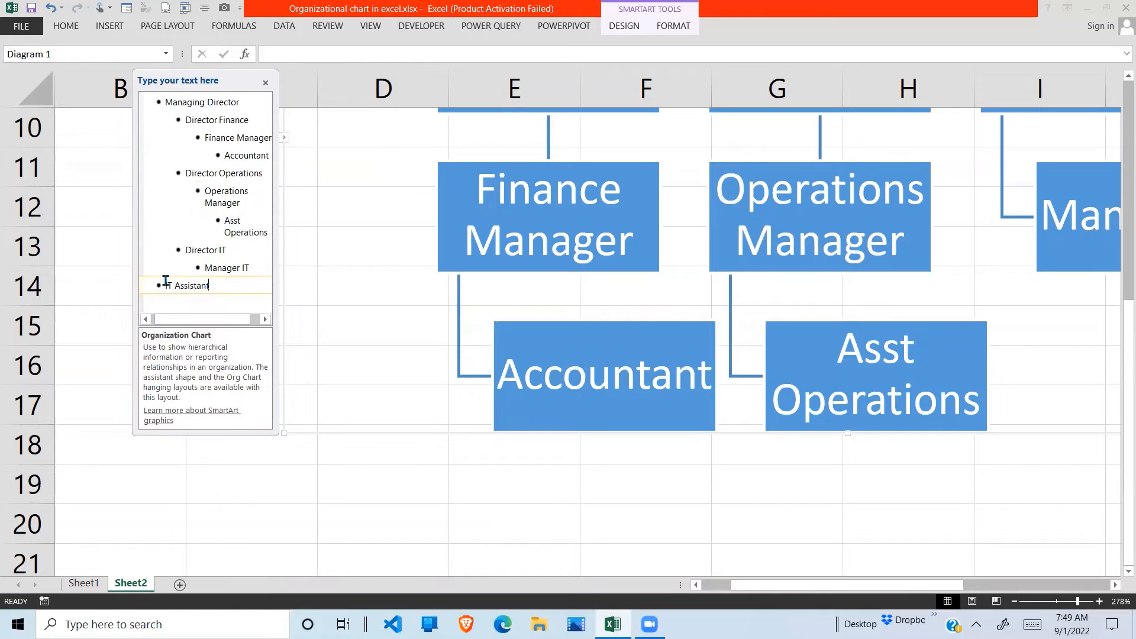
{"action": "left_click_drag", "start_coordinate": [165, 283], "coordinate": [171, 294]}
{"action": "key", "text": "BackSpace"}
{"action": "key", "text": "BackSpace"}
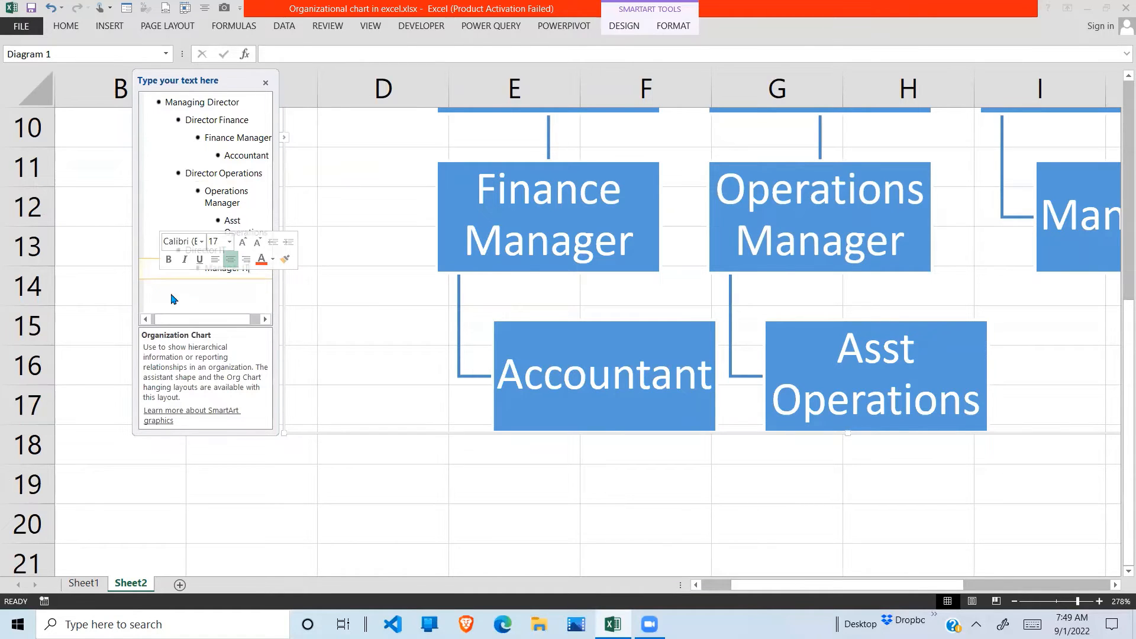
{"action": "key", "text": "Return"}
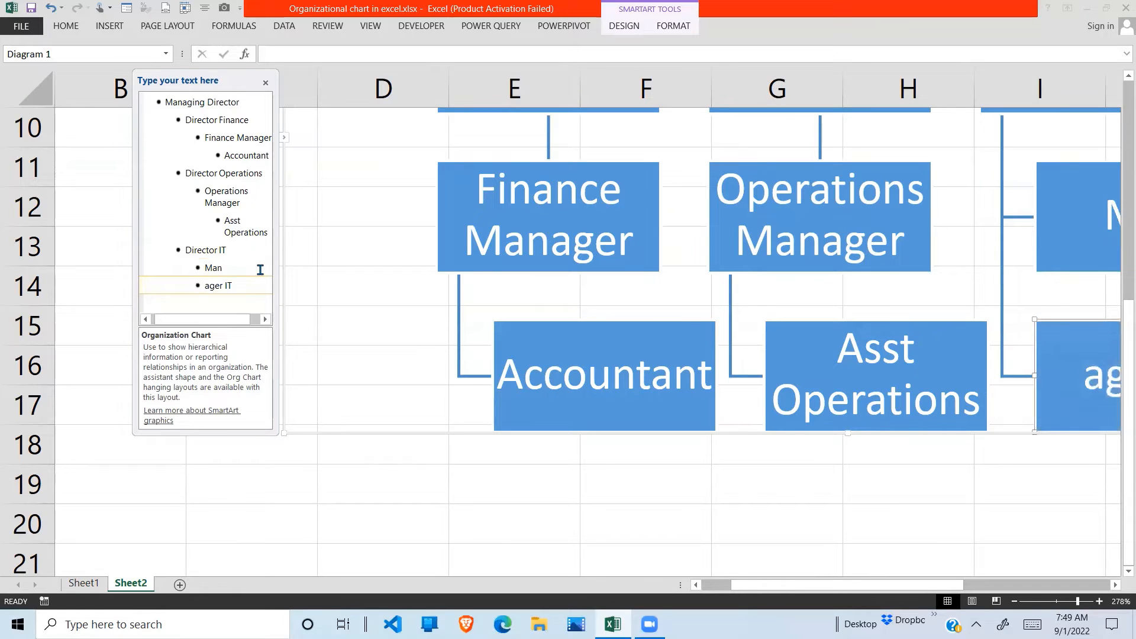
{"action": "key", "text": "BackSpace"}
{"action": "left_click", "coordinate": [256, 270]}
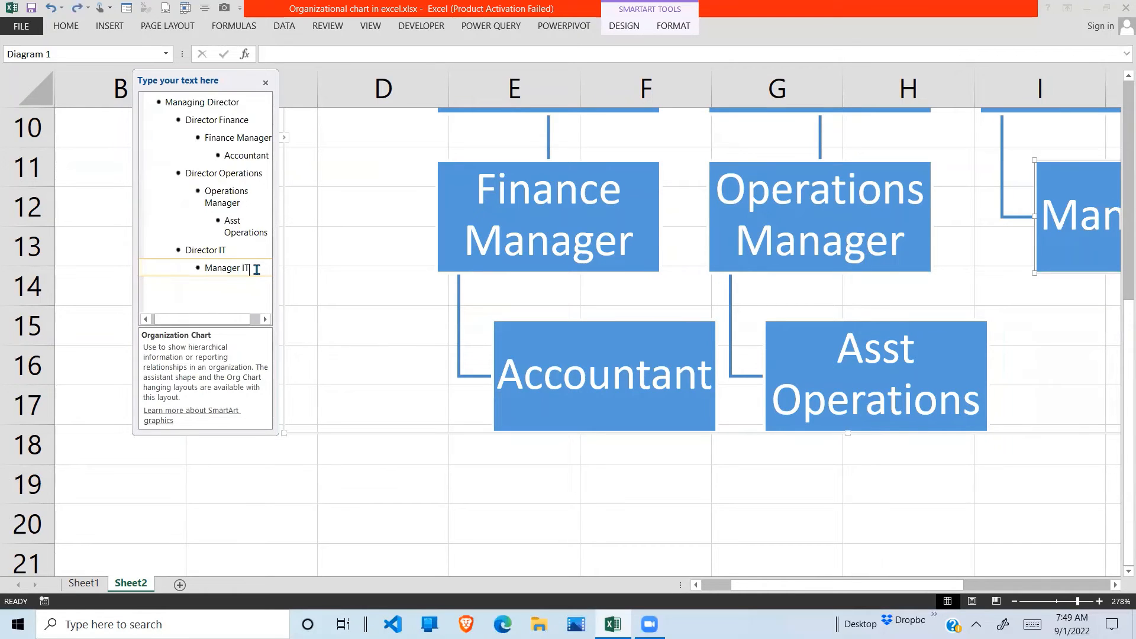
{"action": "key", "text": "Return"}
{"action": "type", "text": "IT Assistant"}
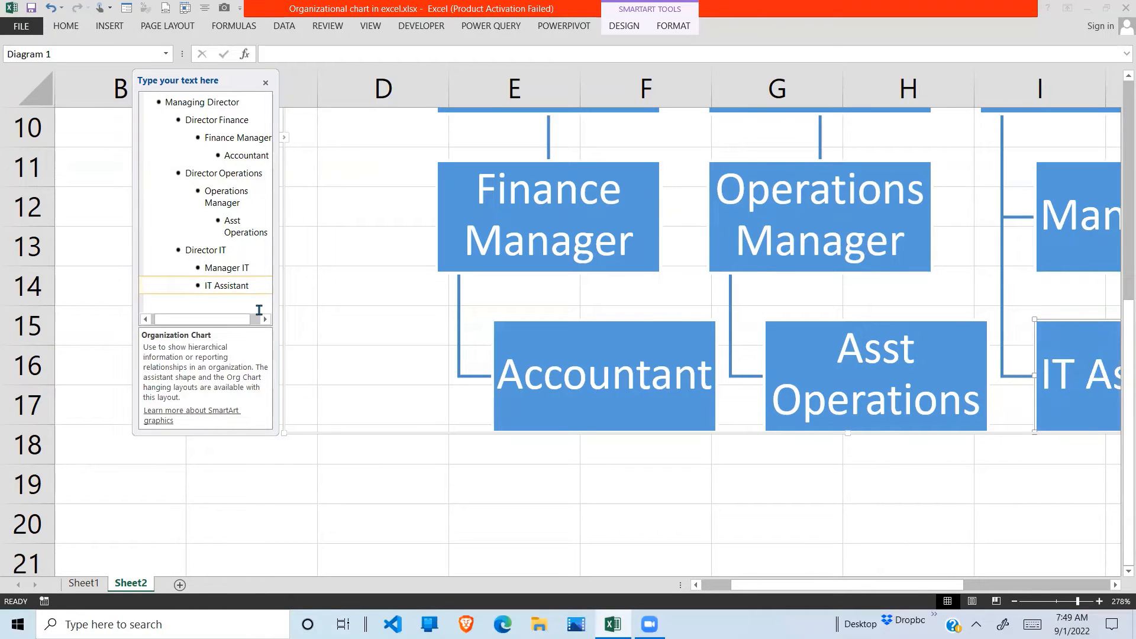
{"action": "key", "text": "Tab"}
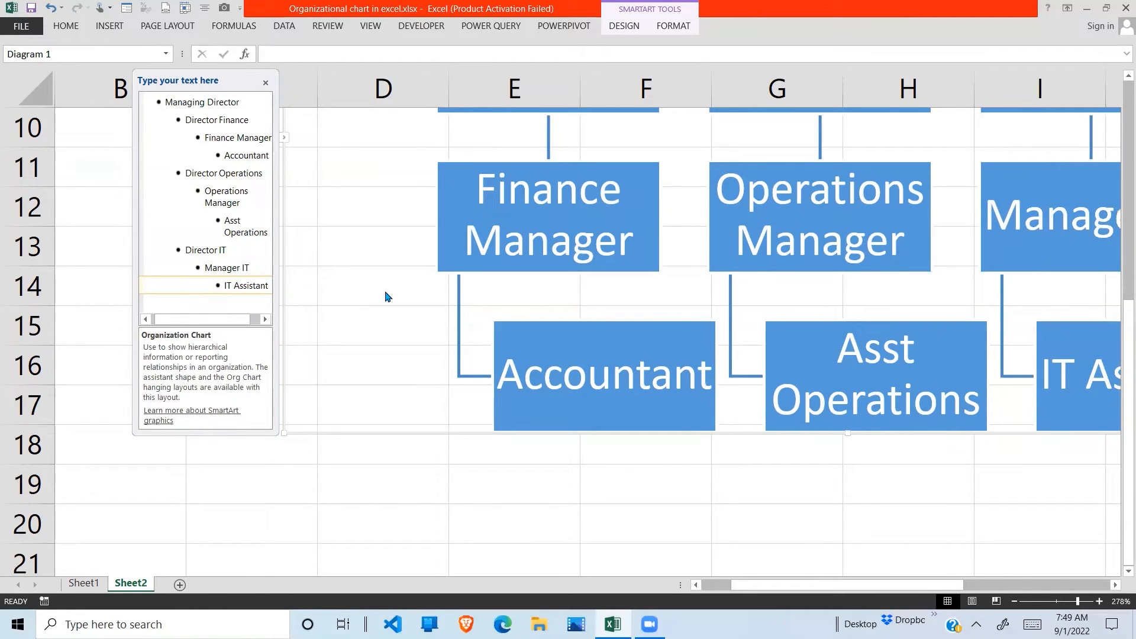
Step: Examine the complete chart at 172% zoom, checking the reporting lines from Managing Director to the assistants
{"action": "left_click", "coordinate": [438, 512]}
{"action": "left_click_drag", "start_coordinate": [753, 584], "coordinate": [840, 571]}
{"action": "scroll", "coordinate": [913, 489], "scroll_direction": "right", "scroll_amount": 1}
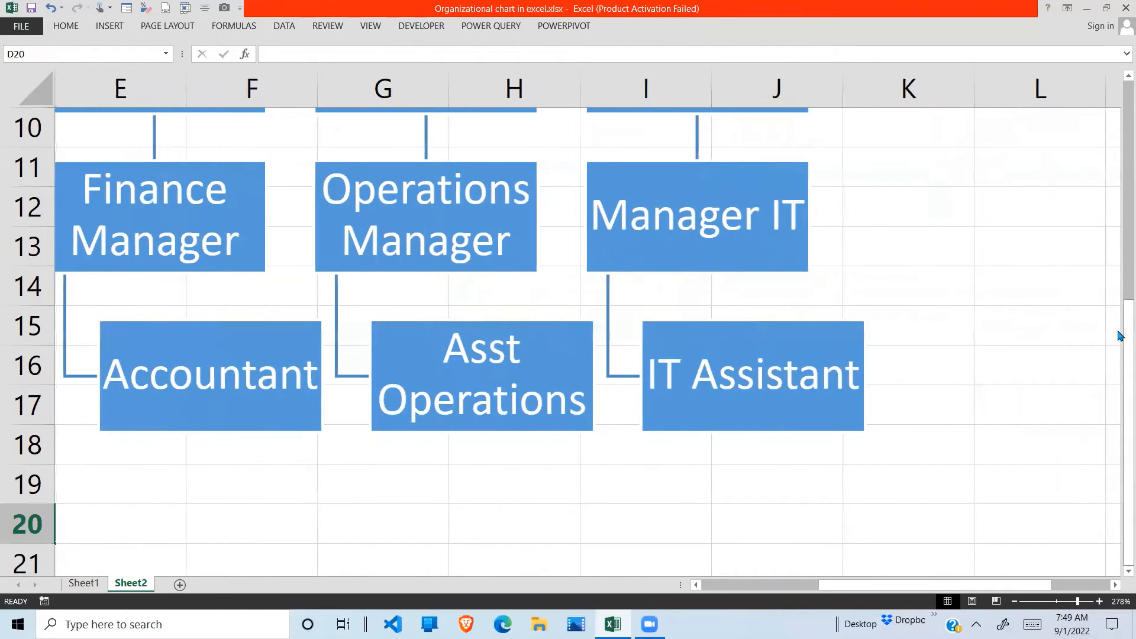
{"action": "left_click_drag", "start_coordinate": [1123, 325], "coordinate": [1120, 239]}
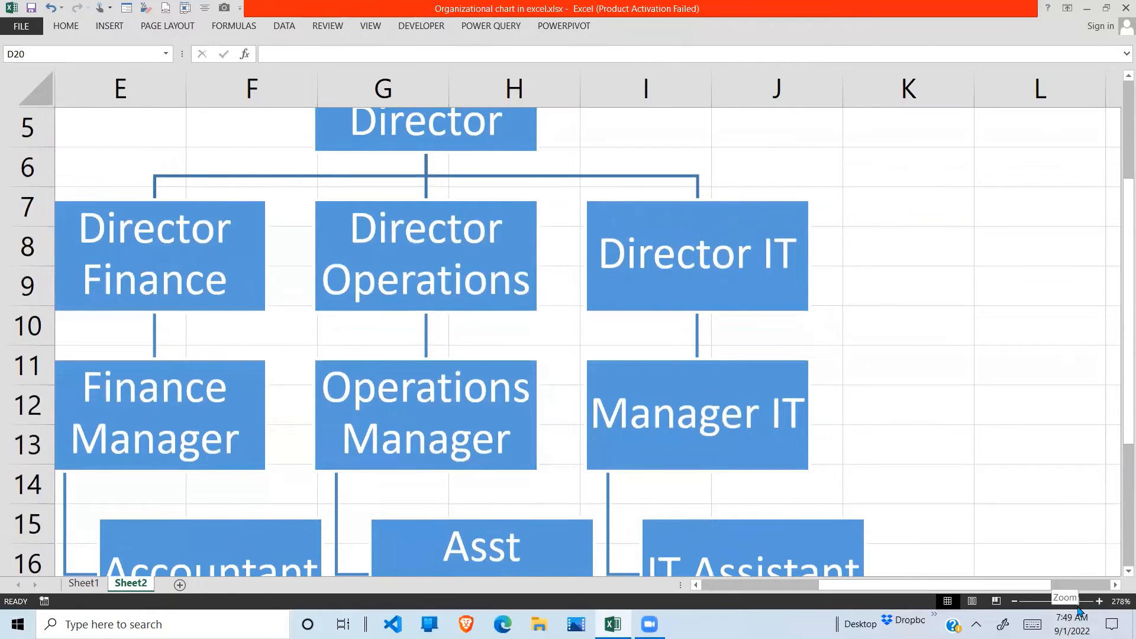
{"action": "left_click_drag", "start_coordinate": [1077, 601], "coordinate": [1063, 602]}
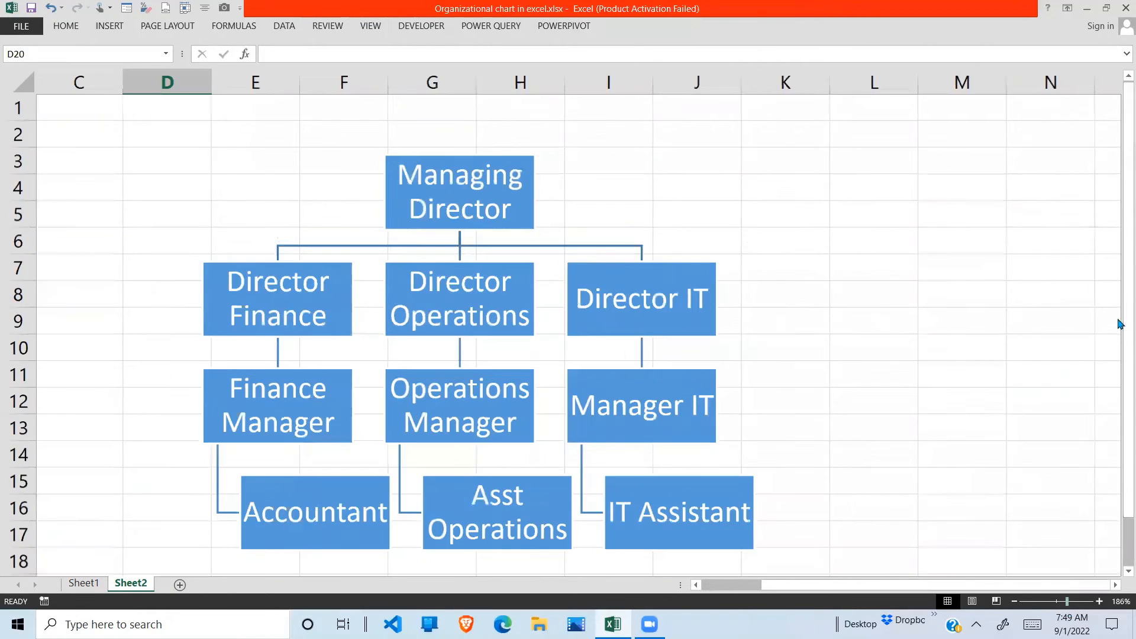
{"action": "left_click", "coordinate": [763, 284]}
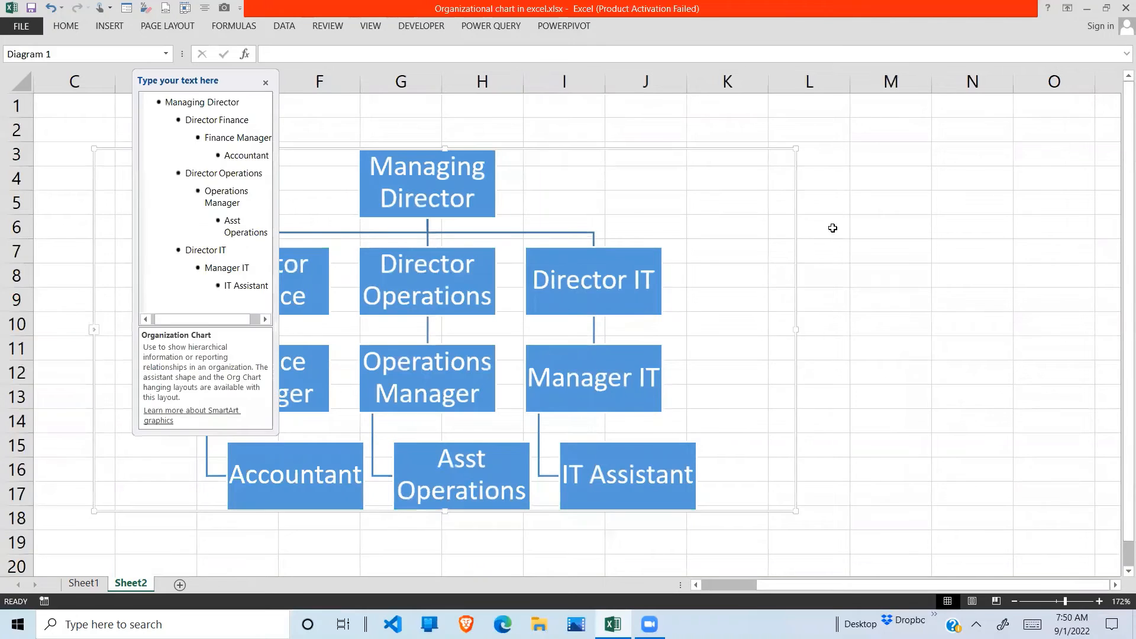
{"action": "left_click", "coordinate": [1077, 230]}
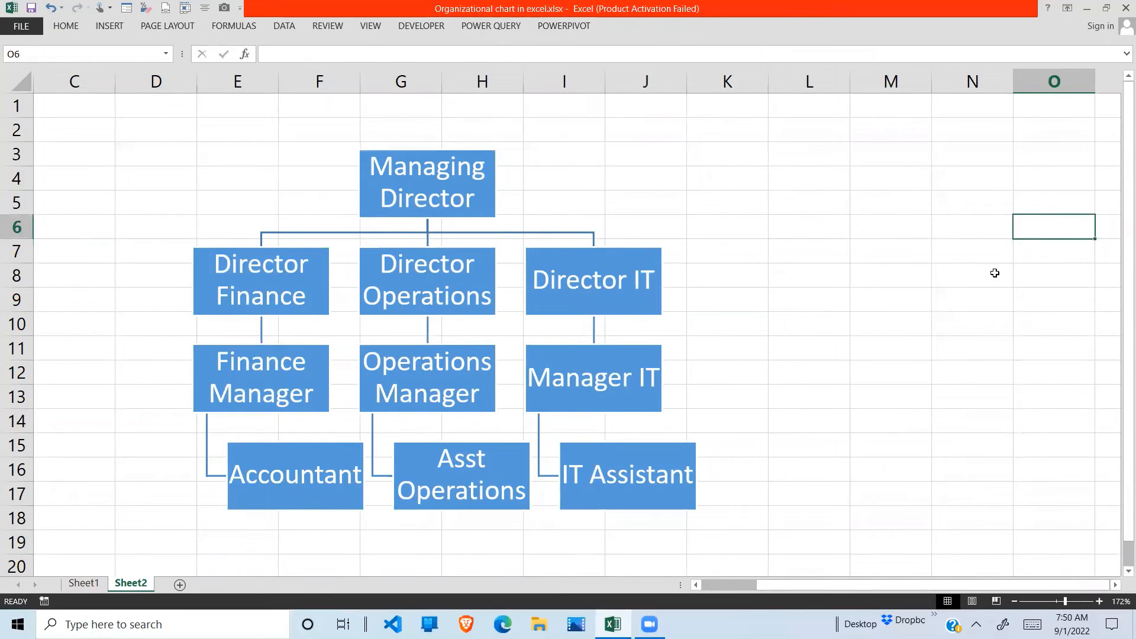
Step: Try the right-to-left arrangement on the organization chart and switch back to the left-to-right order
{"action": "left_click", "coordinate": [506, 261]}
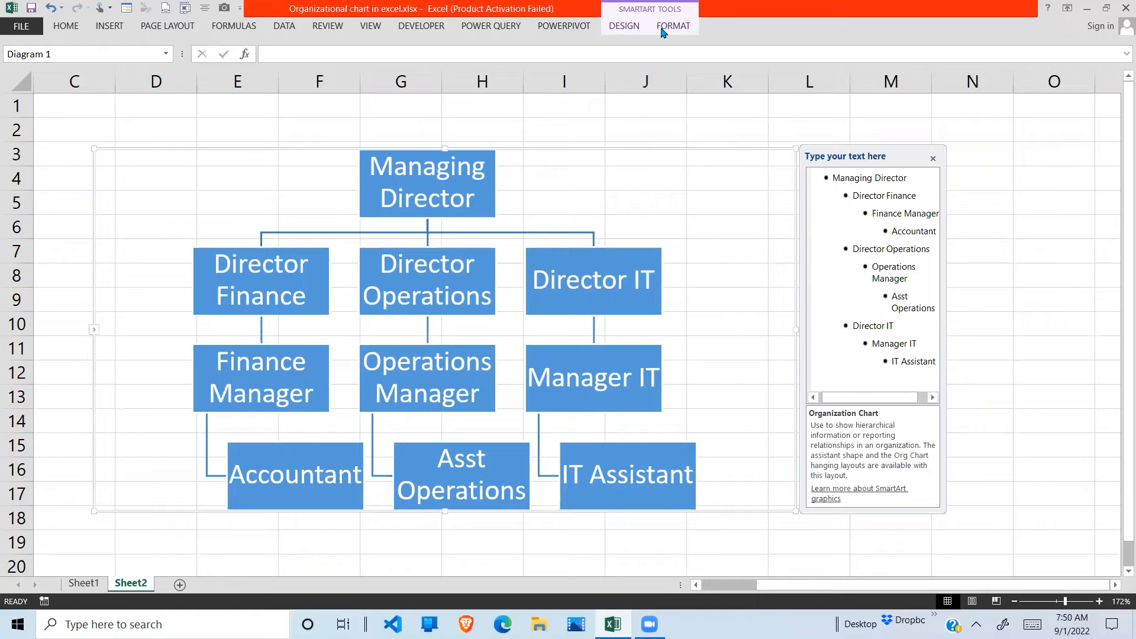
{"action": "left_click", "coordinate": [631, 31]}
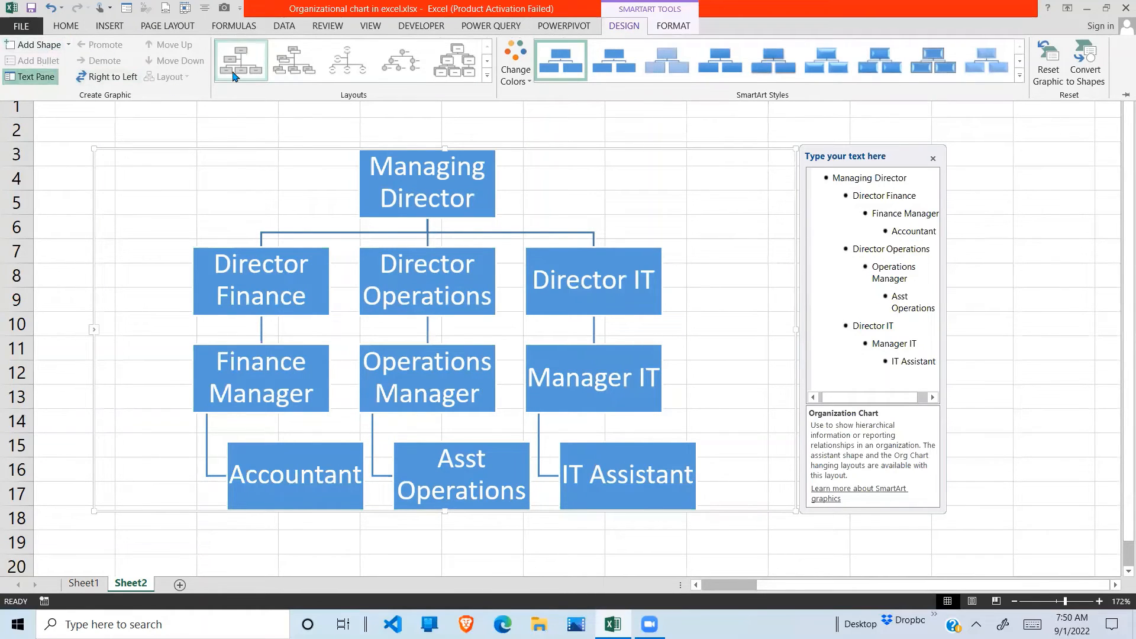
{"action": "left_click", "coordinate": [491, 79]}
{"action": "left_click", "coordinate": [108, 77]}
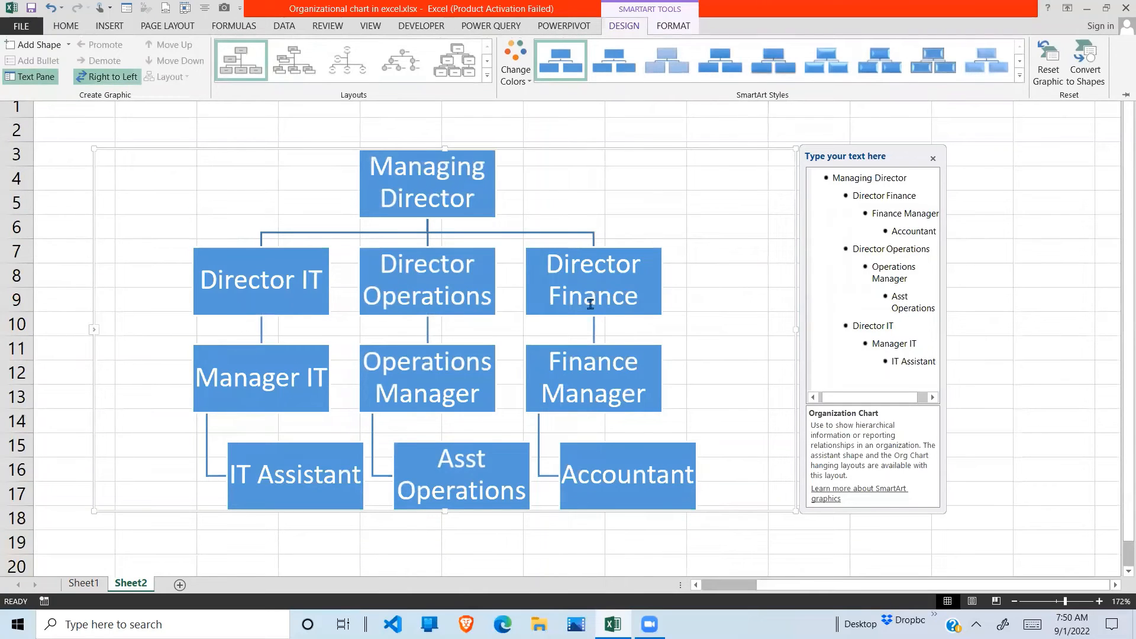
{"action": "left_click", "coordinate": [115, 78]}
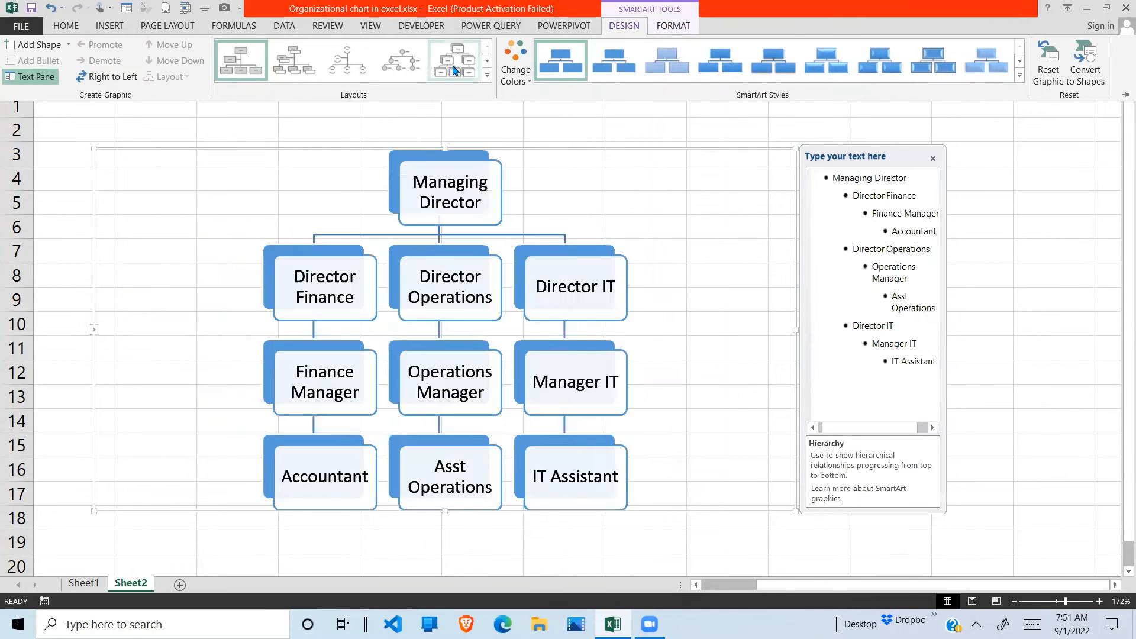
Step: Compare other SmartArt layouts such as Horizontal Hierarchy and change the chart's layout to Hierarchy
{"action": "left_click", "coordinate": [487, 61]}
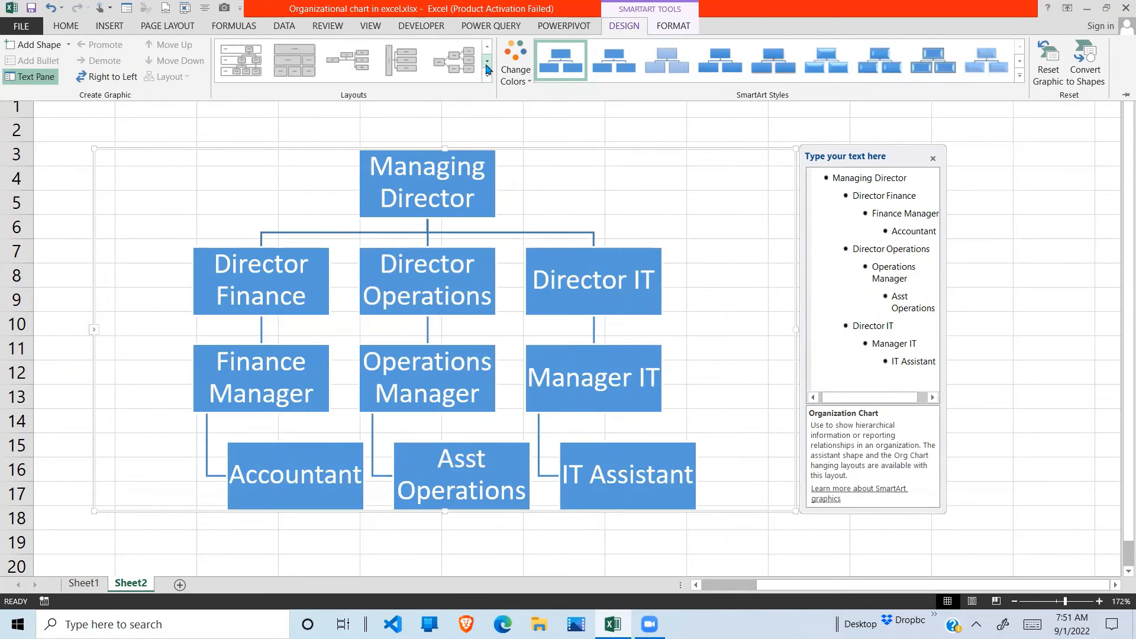
{"action": "left_click", "coordinate": [452, 71]}
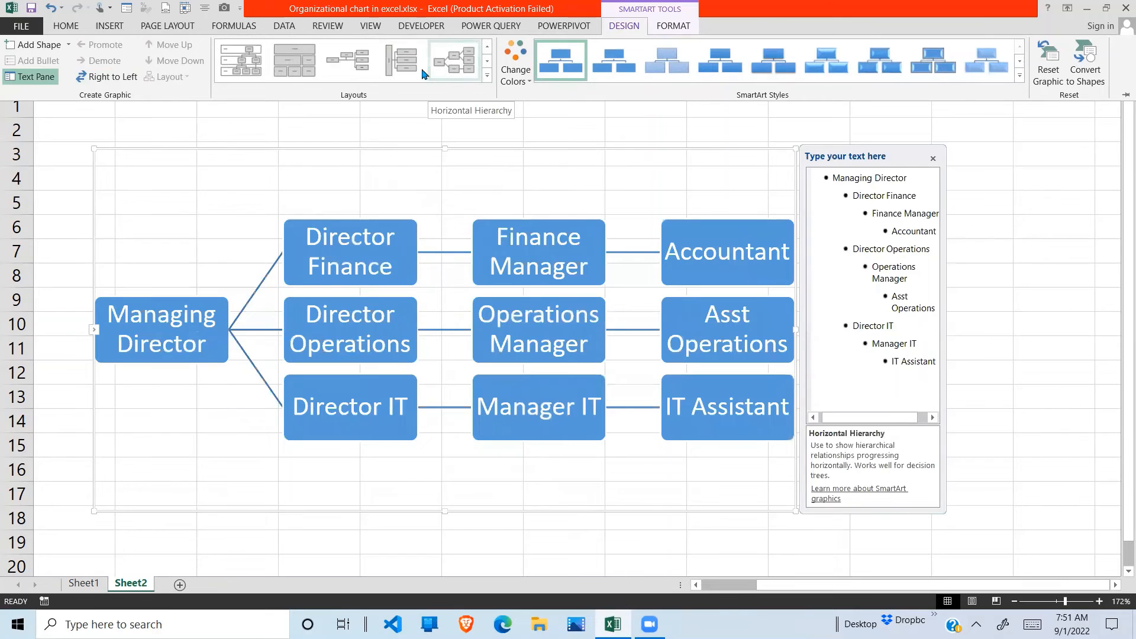
{"action": "left_click", "coordinate": [278, 71]}
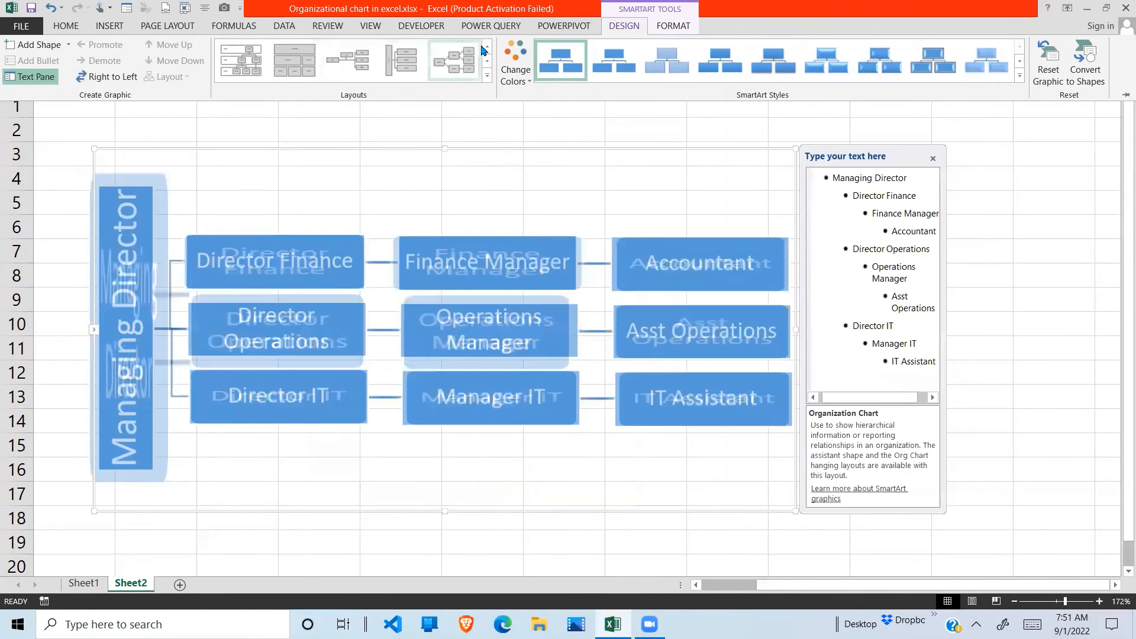
{"action": "left_click", "coordinate": [487, 47]}
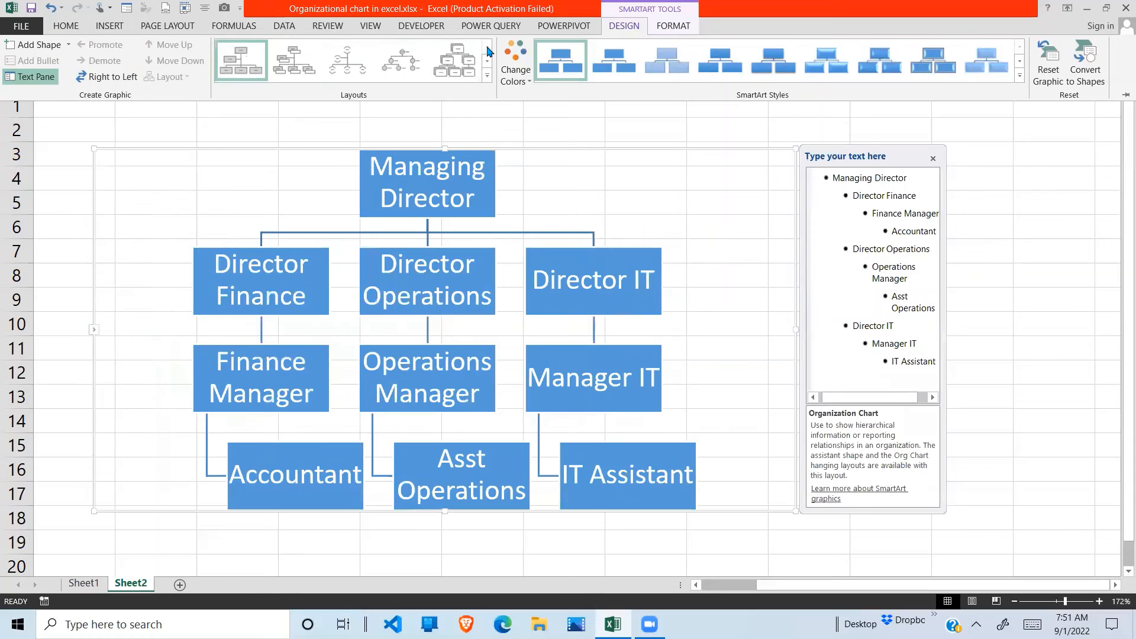
{"action": "left_click", "coordinate": [456, 71]}
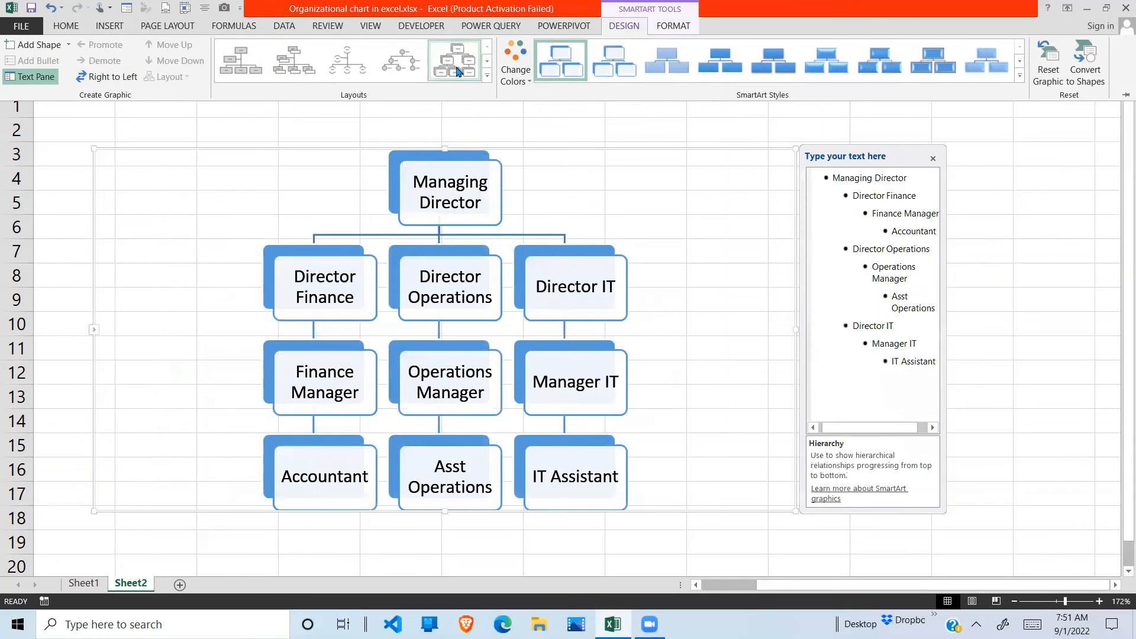
{"action": "left_click", "coordinate": [615, 195]}
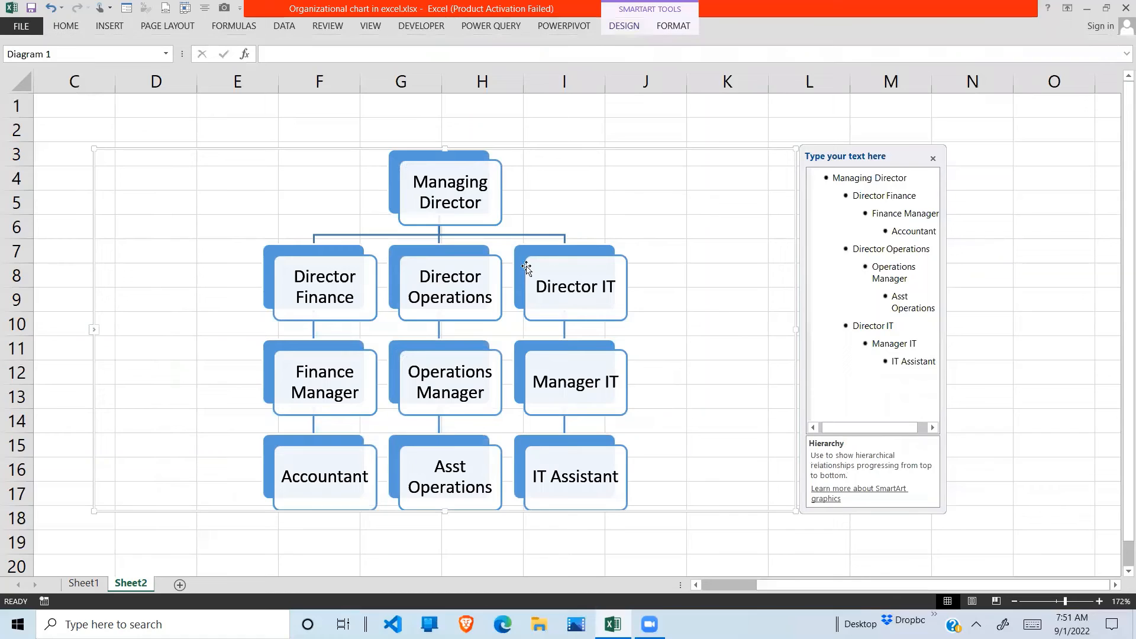
Step: Recolor the chart with the fourth Colorful scheme, giving a gray top level, blue directors, green managers and light-blue assistants
{"action": "left_click", "coordinate": [624, 26]}
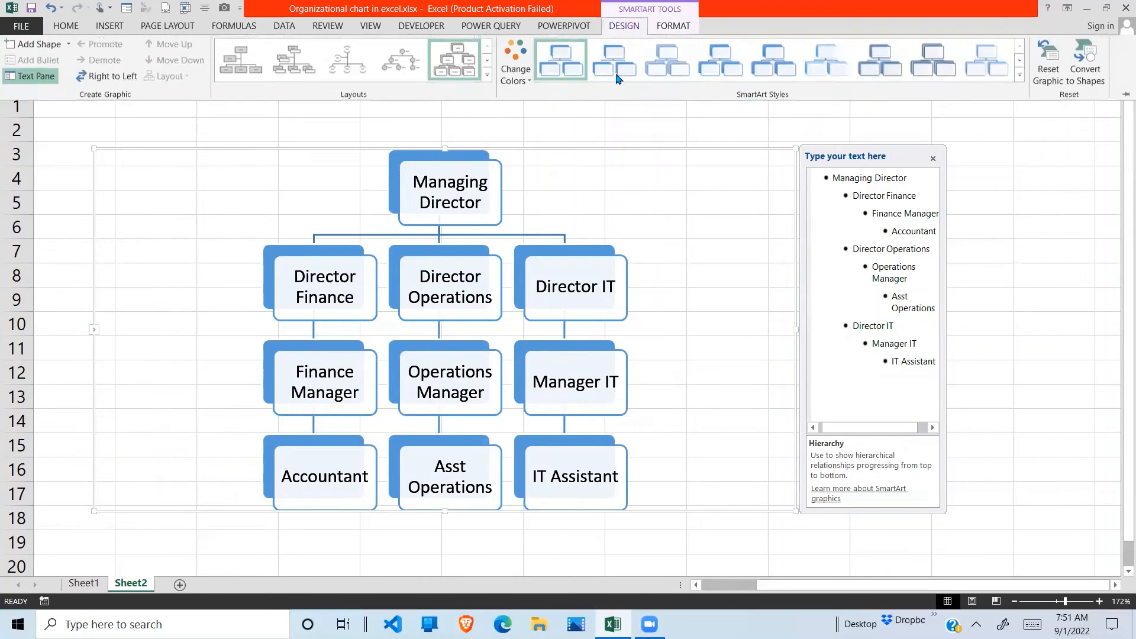
{"action": "left_click", "coordinate": [516, 71]}
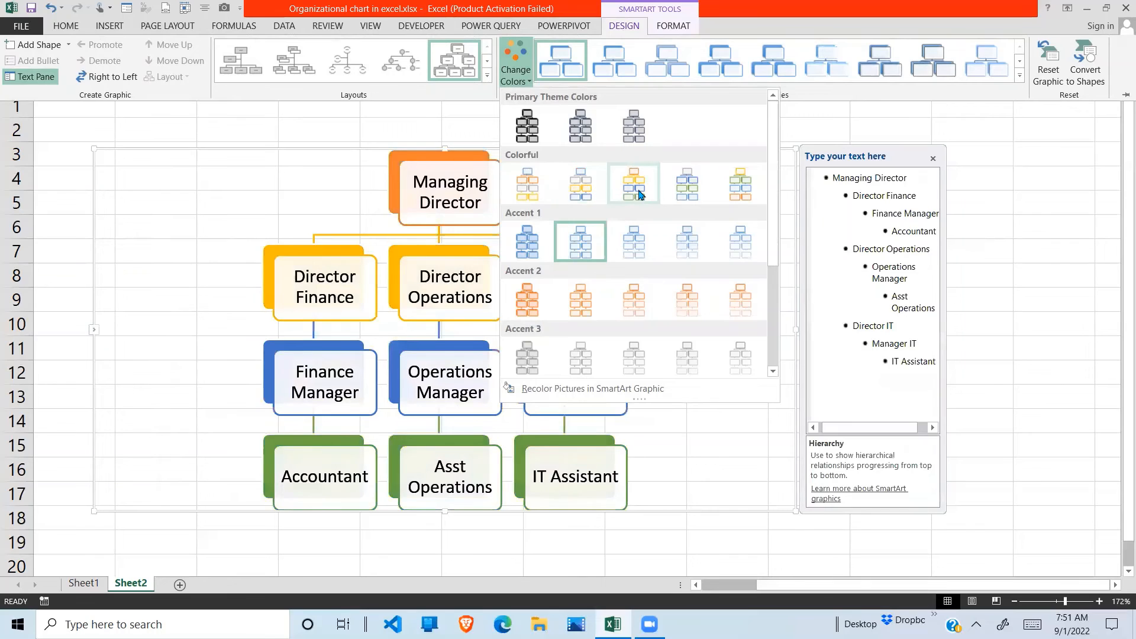
{"action": "left_click", "coordinate": [684, 201]}
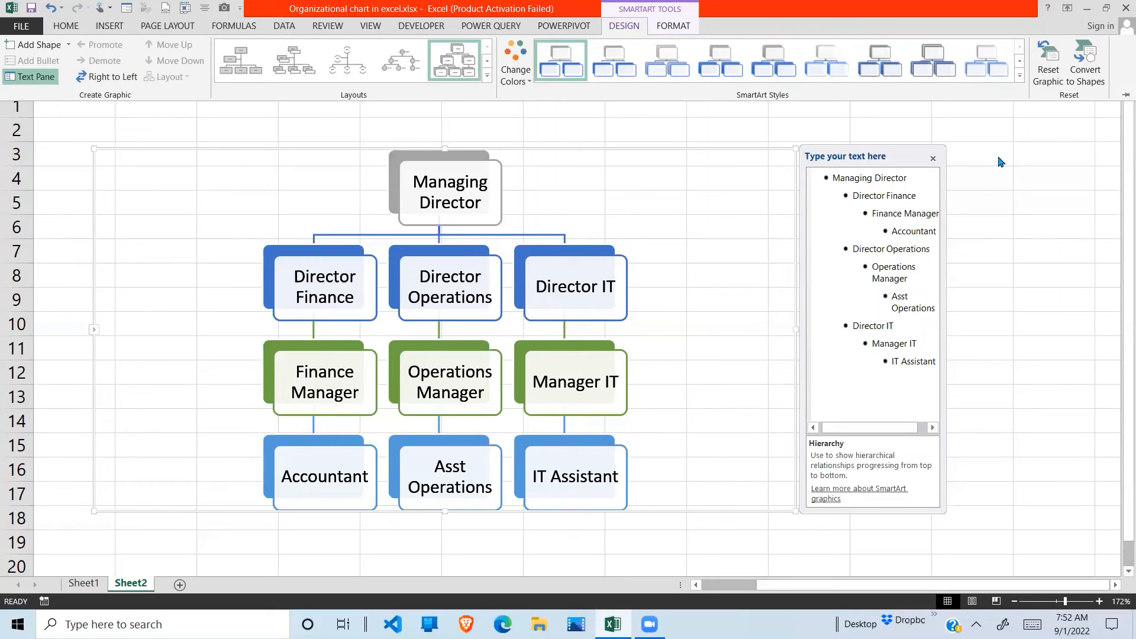
Step: Try resetting the graphic's formatting and undo the reset
{"action": "left_click", "coordinate": [1053, 83]}
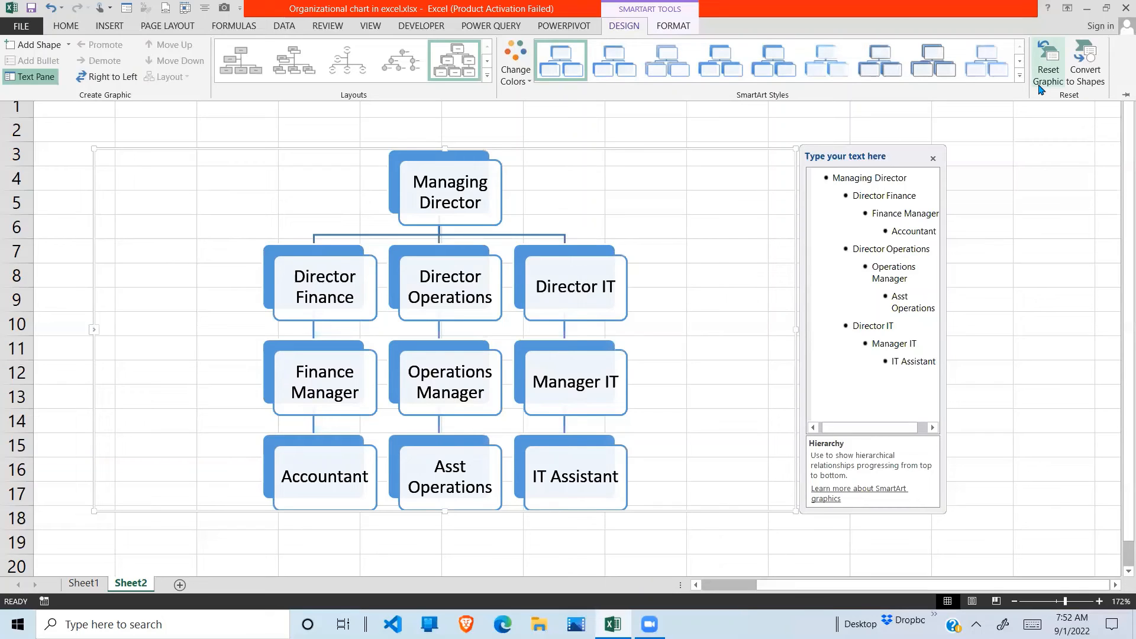
{"action": "key", "text": "ctrl+z"}
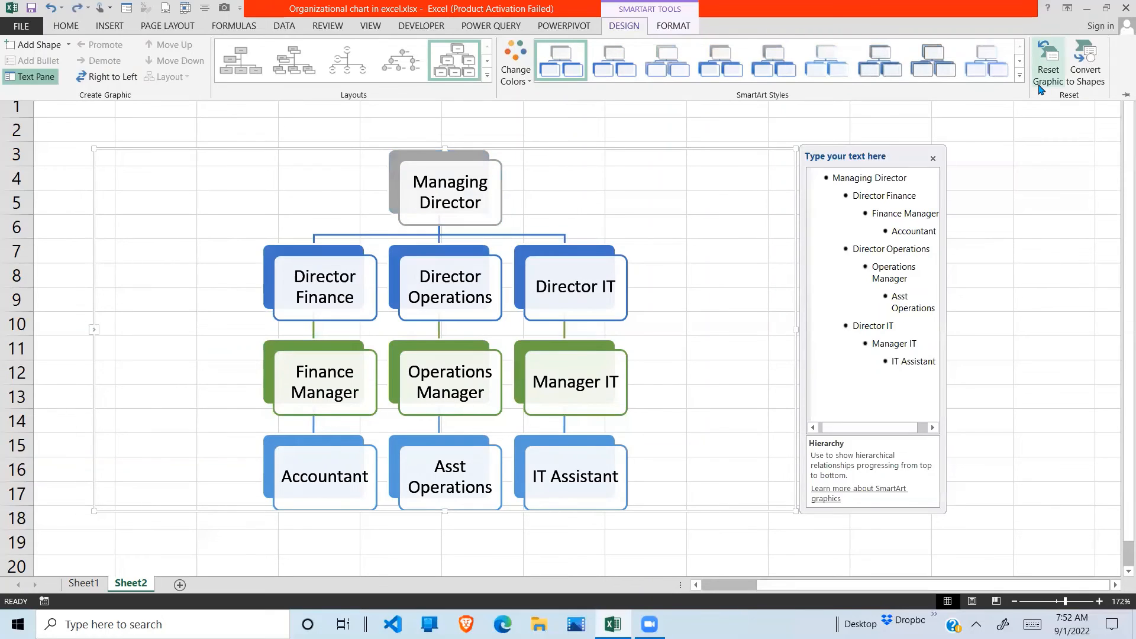